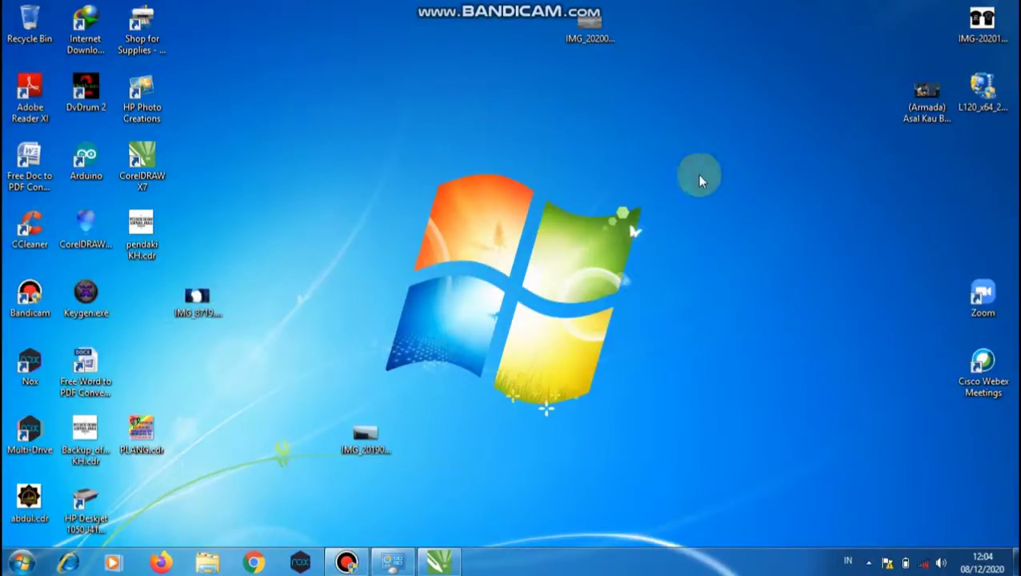
Step: Switch to CorelDRAW and draw a rectangle about 33.4 × 21.1 cm around the entire page
click(437, 562)
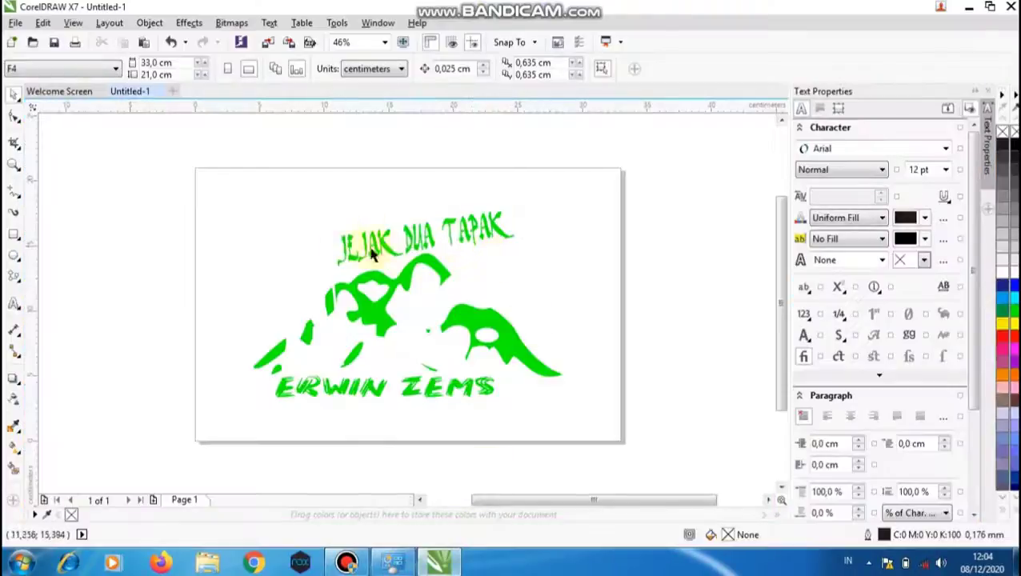
click(14, 235)
drag(194, 169, 625, 442)
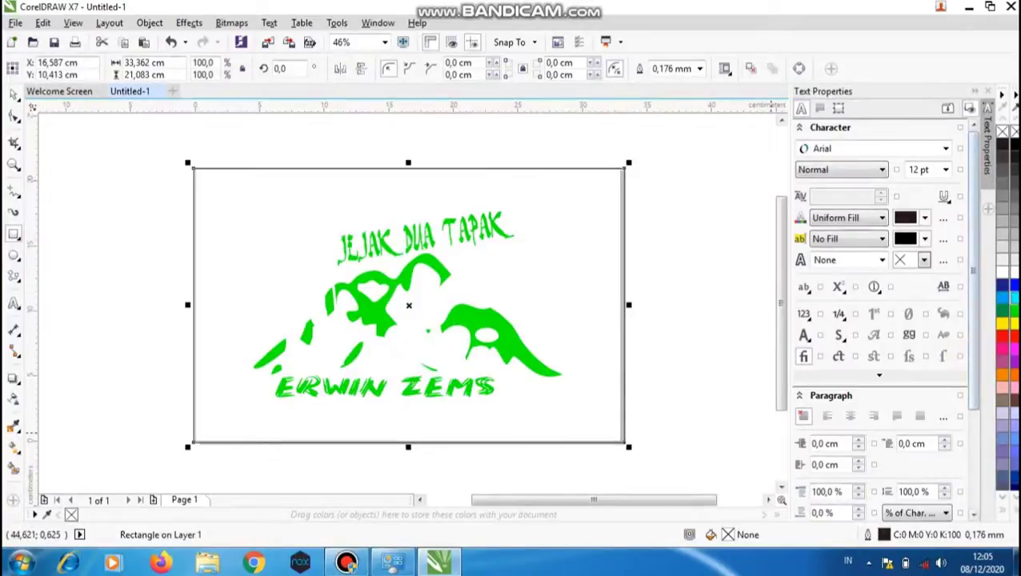
Step: Fill the page-sized rectangle with cyan and lock it as a background
click(1005, 303)
click(13, 94)
click(132, 185)
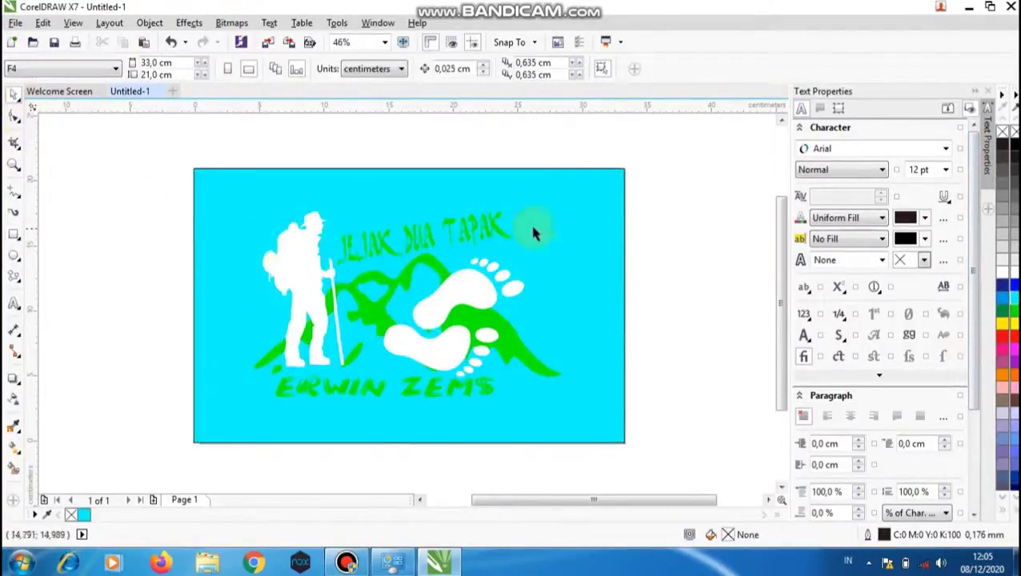
right_click(617, 243)
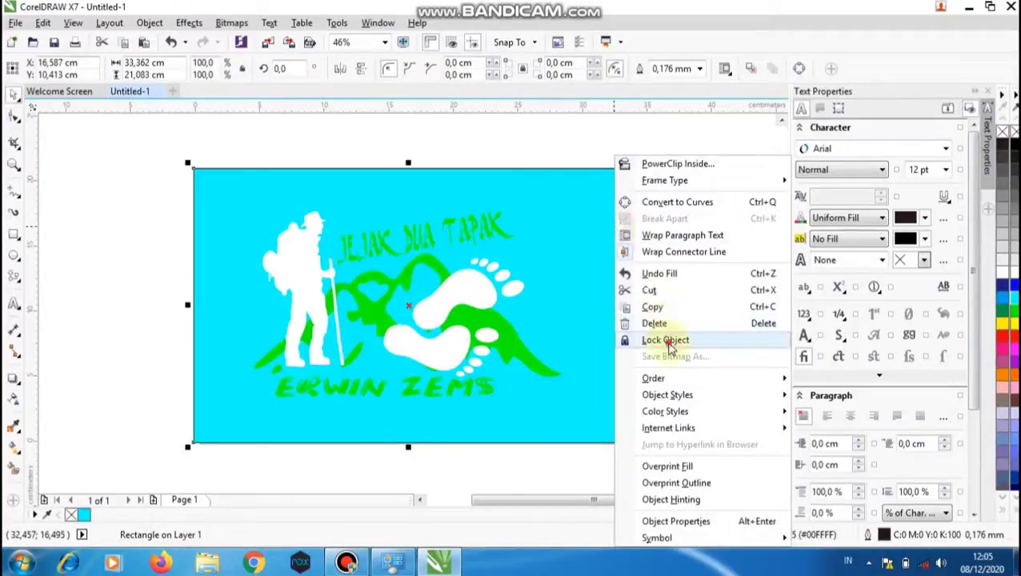
click(663, 339)
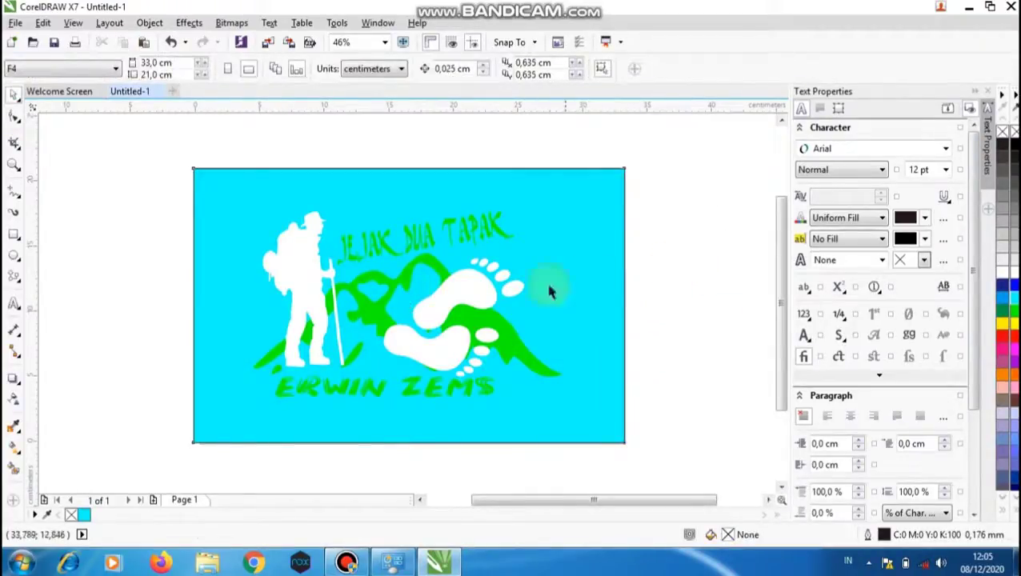
Step: Draw a circle-with-crosshair basic shape about 2.5 cm across above the JEJAK DUA TAPAK lettering
click(13, 277)
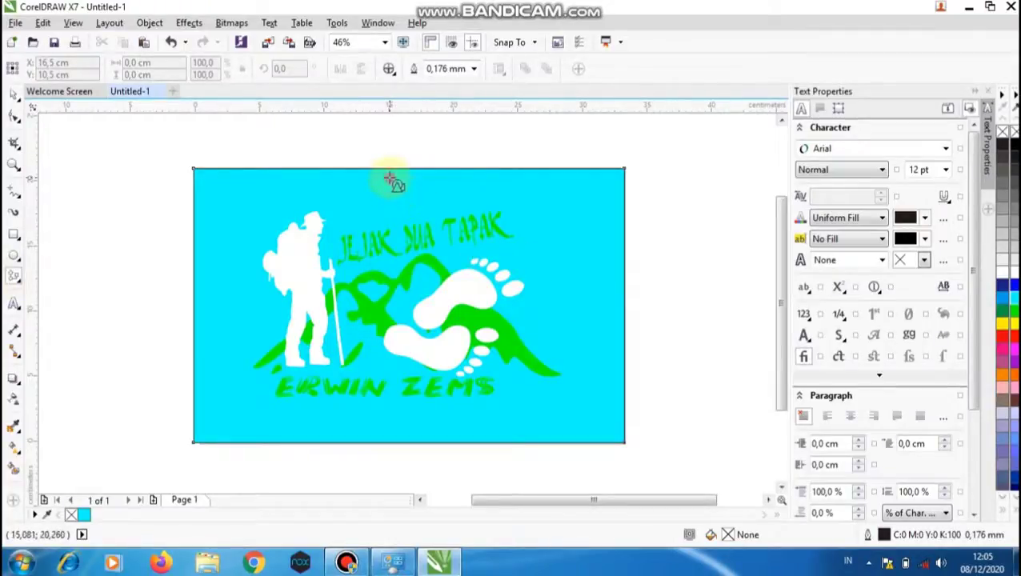
drag(384, 170, 426, 213)
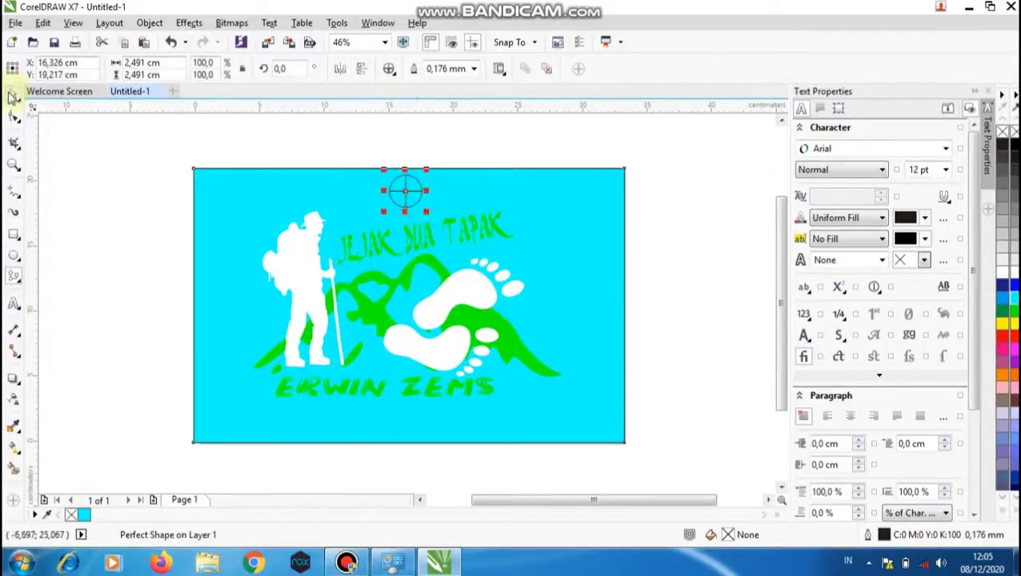
click(13, 93)
Step: Set the crosshair mark's width and height to 1 cm each
click(156, 62)
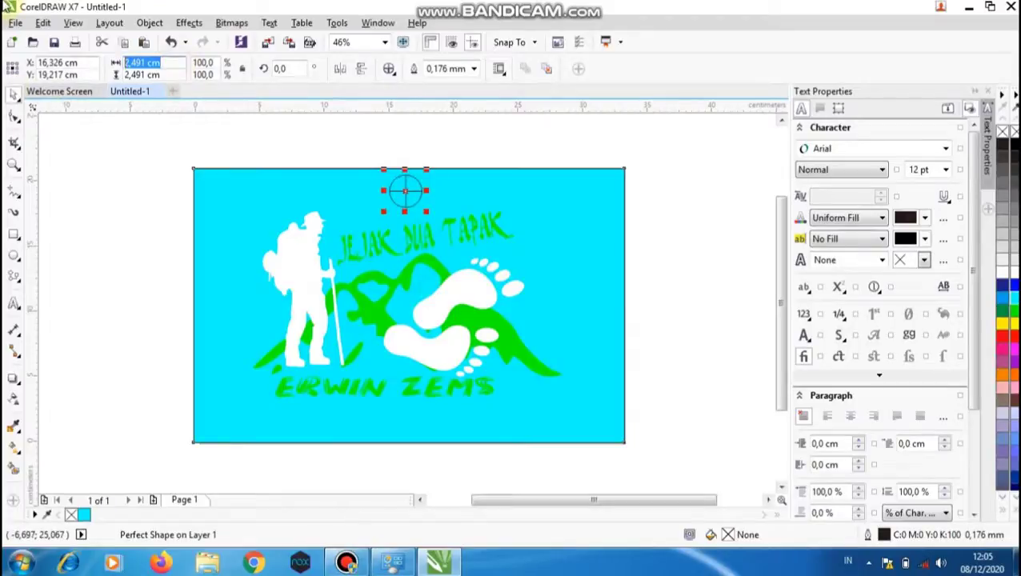
text(1)
key(Return)
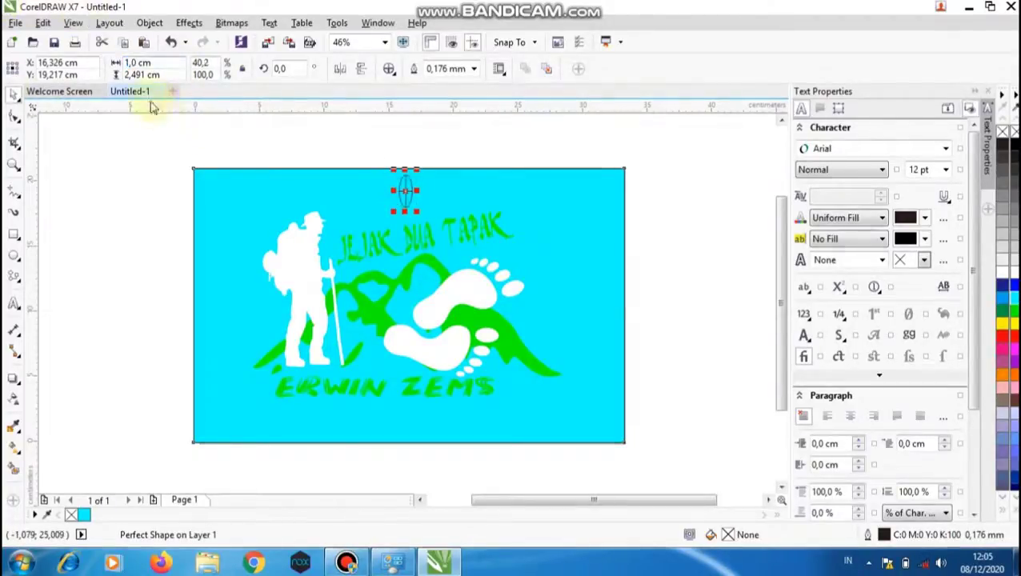
click(171, 75)
text(1)
key(Return)
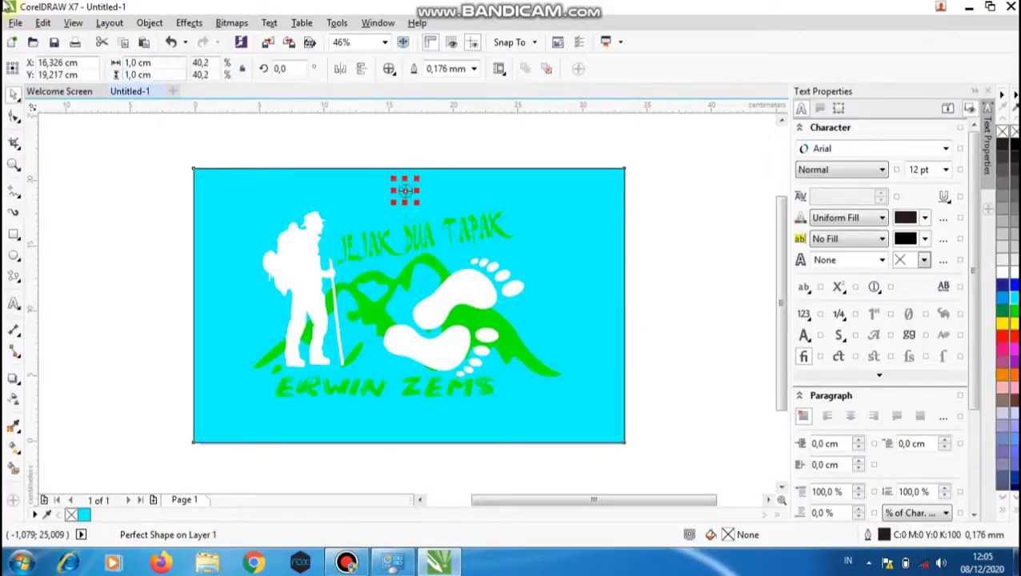
click(119, 140)
Step: Draw a spacing rectangle about 11.3 cm wide above the JEJAK DUA TAPAK lettering and set its height to 1.5 cm
click(14, 234)
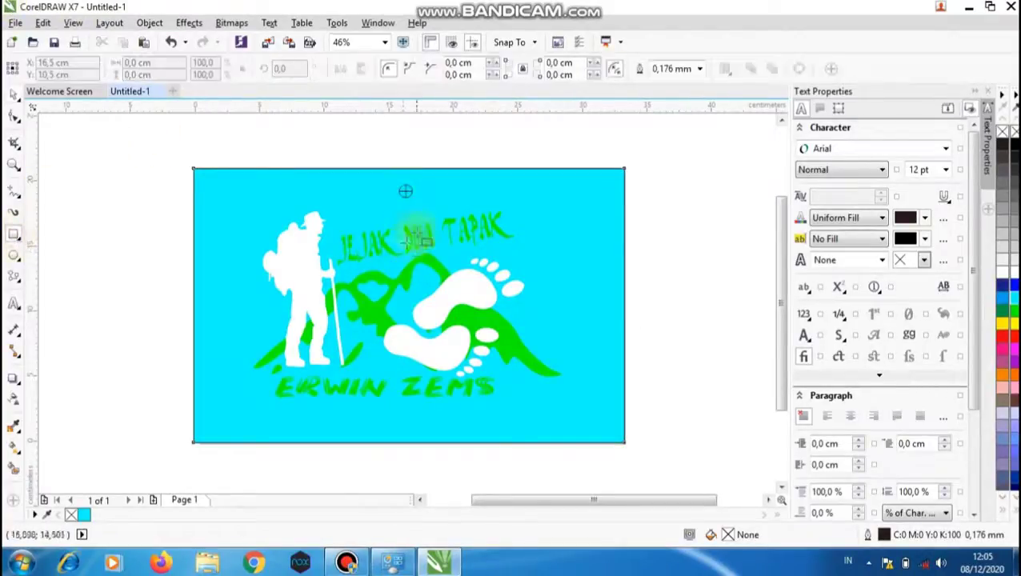
scroll(421, 228, up, 3)
drag(183, 197, 505, 153)
click(138, 75)
text(1)
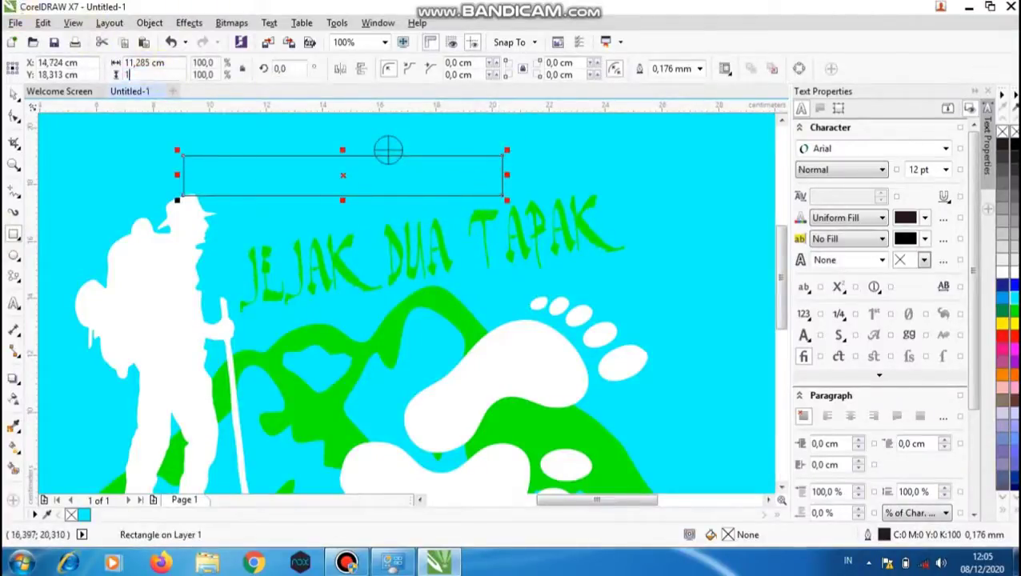
text(,5)
key(Return)
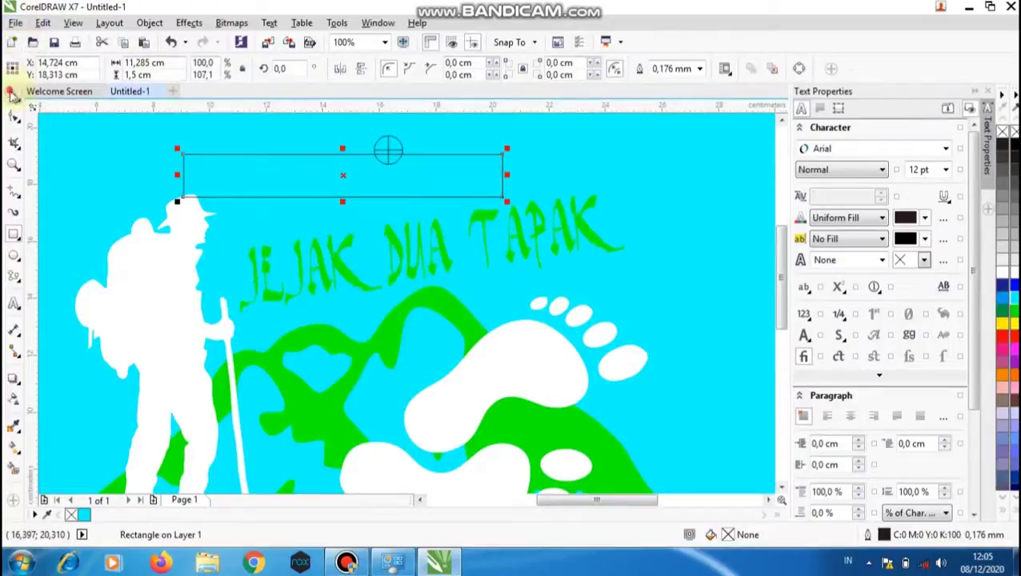
Step: Nudge the spacing rectangle down to about Y 18.06 cm and slightly right so its lower edge overlaps the hiker's hat
key(Down)
key(Down)
key(Down)
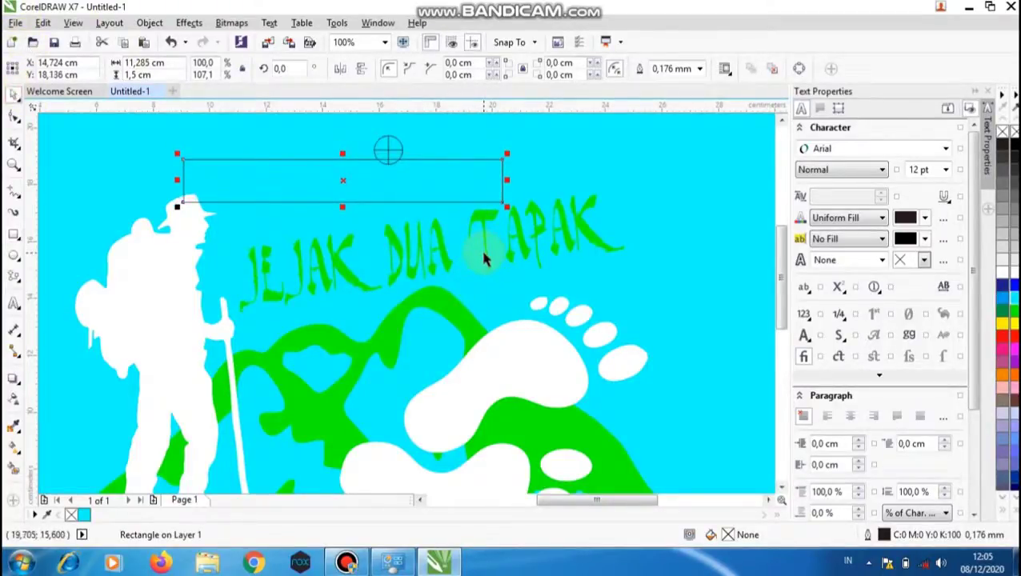
key(Down)
key(Down)
key(Down)
key(Right)
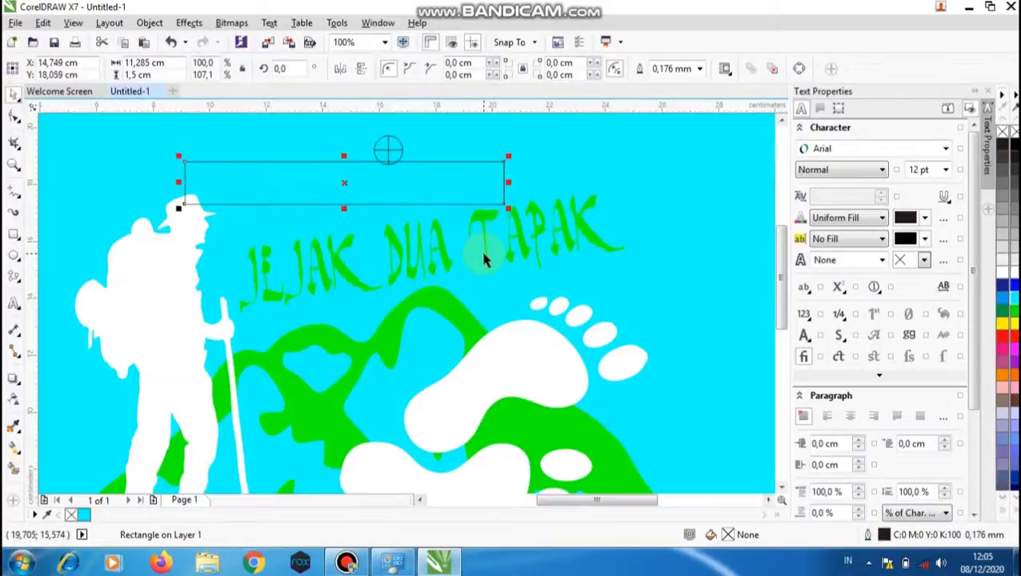
key(shift+Right)
Step: Move the crosshair mark down onto the spacing rectangle's top edge and place a copy of it below the name lettering
click(389, 150)
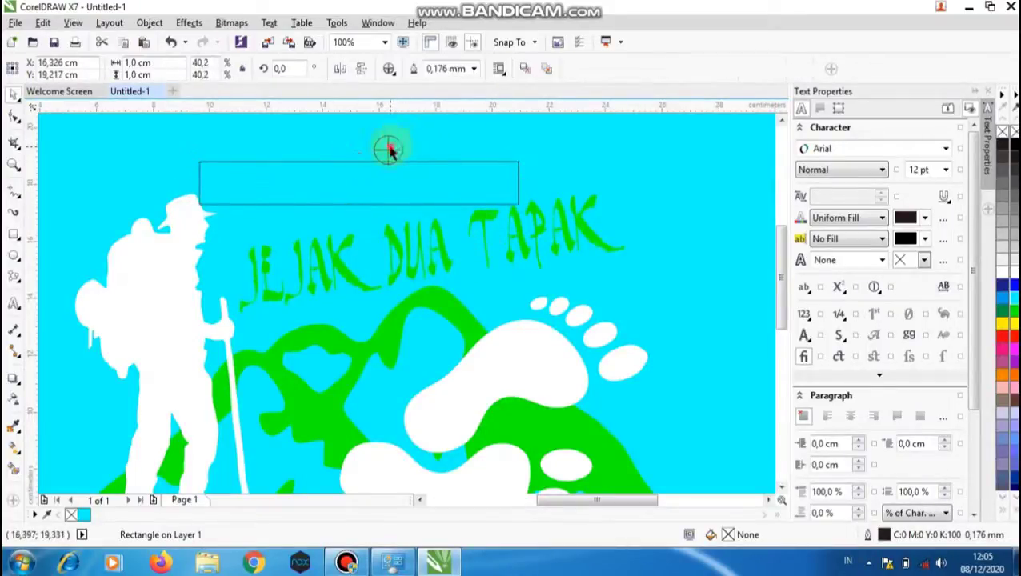
drag(388, 150, 385, 160)
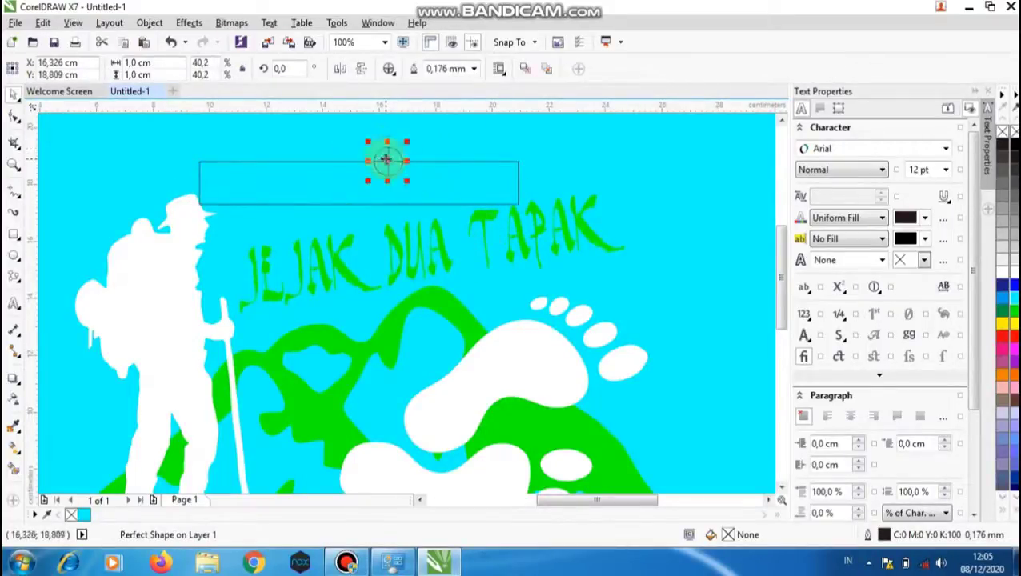
scroll(421, 192, down, 1)
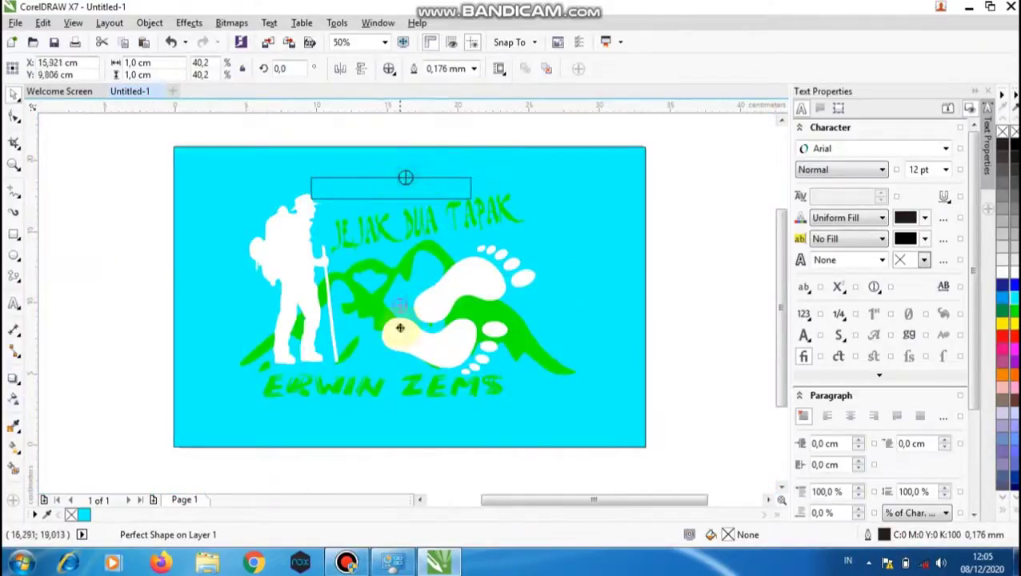
click(395, 417)
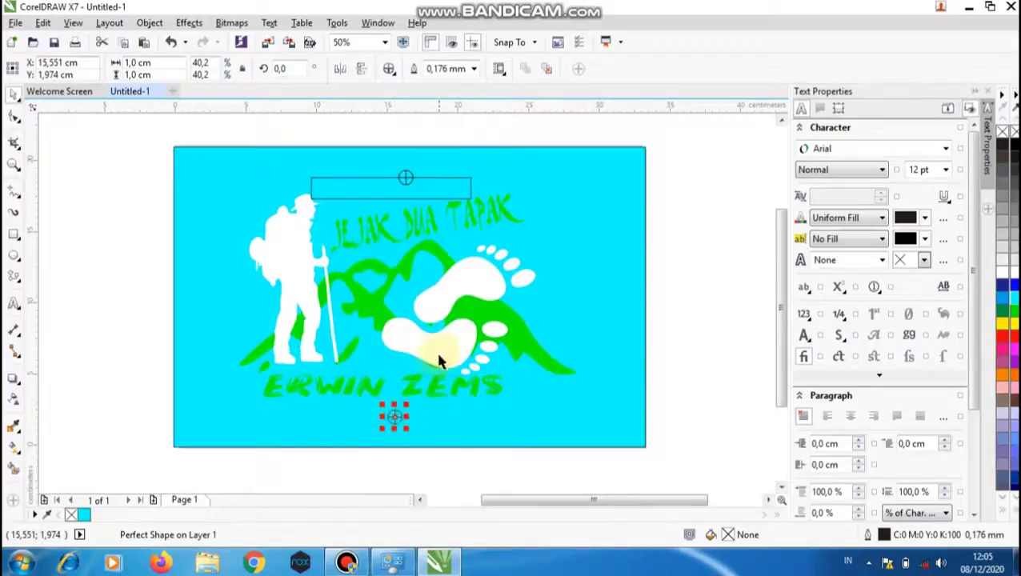
Step: Centre the lower and the upper crosshair marks horizontally on the grouped artwork, one after the other
shift+click(431, 356)
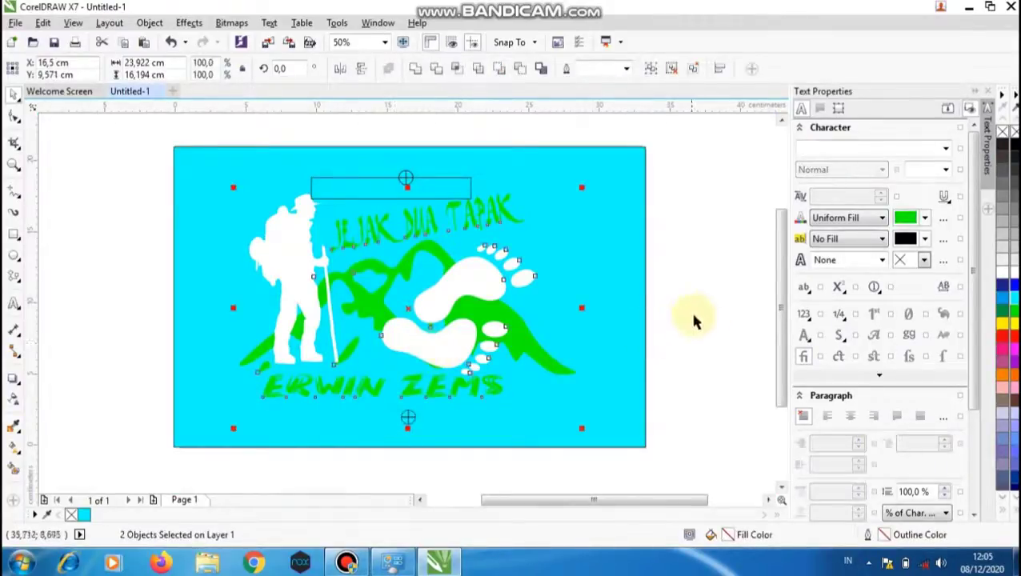
click(719, 306)
click(405, 176)
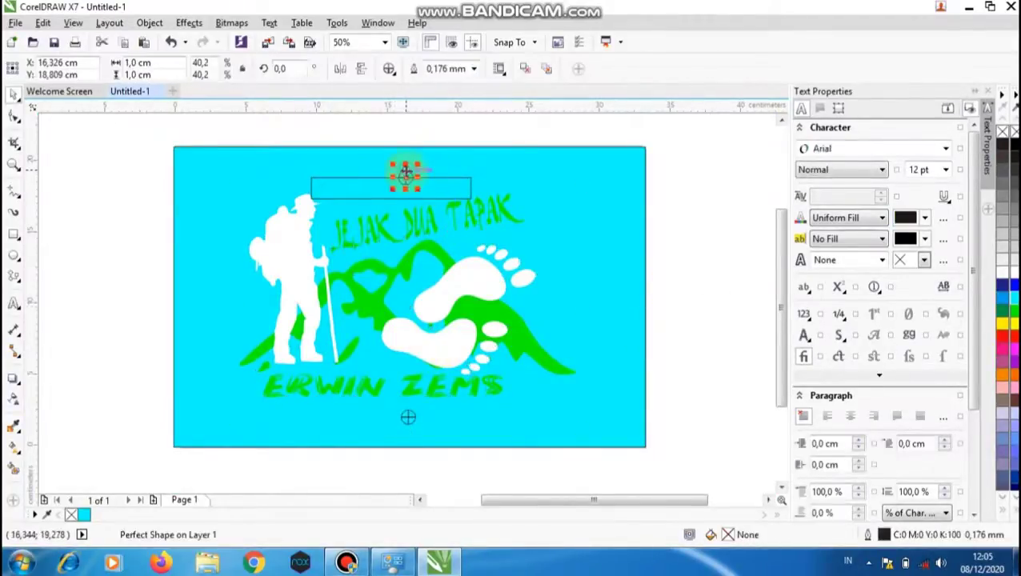
click(454, 265)
shift+click(456, 266)
click(472, 176)
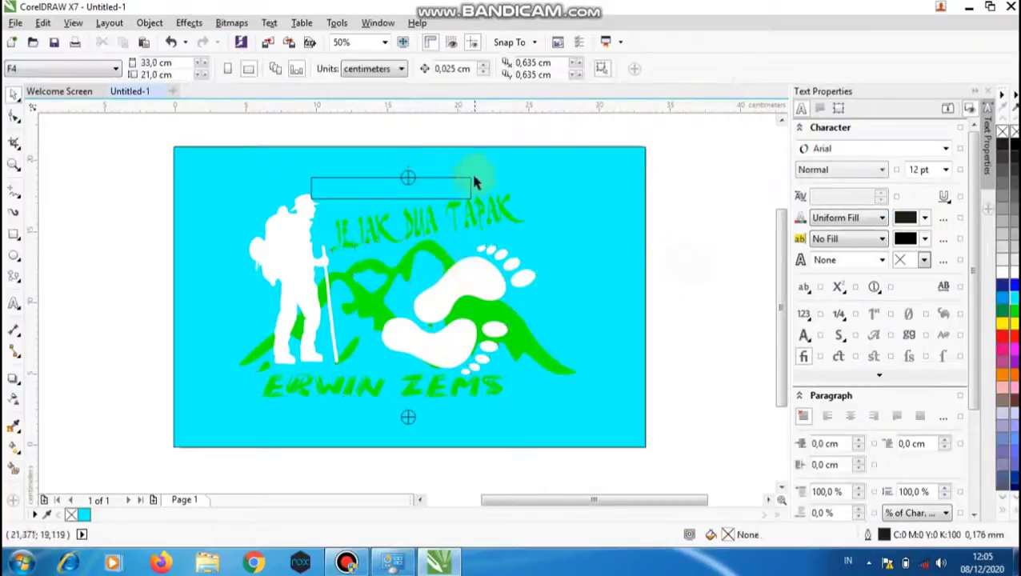
Step: Delete the spacing rectangle above the lettering, keeping the cyan background locked
click(458, 186)
right_click(462, 161)
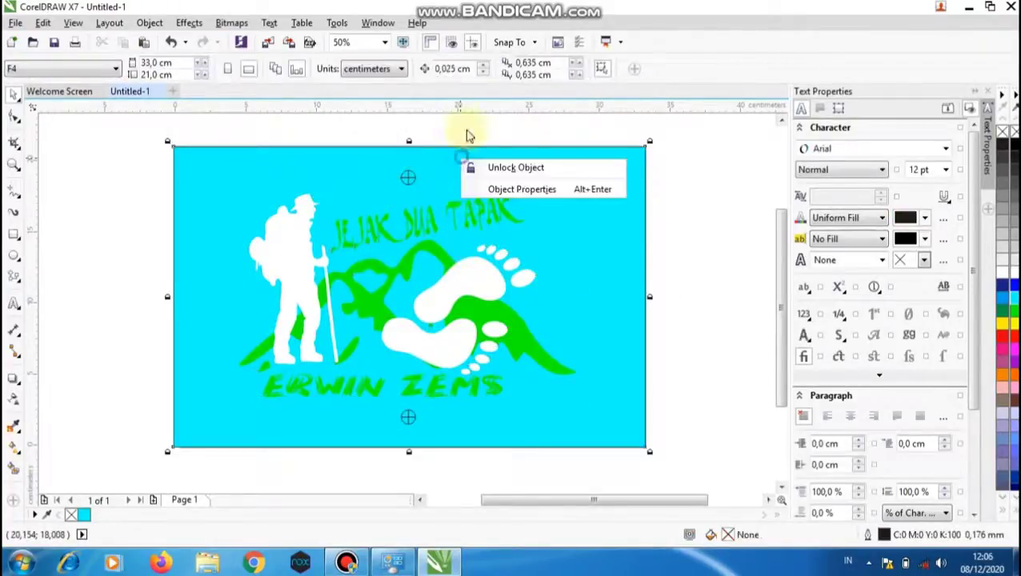
click(78, 210)
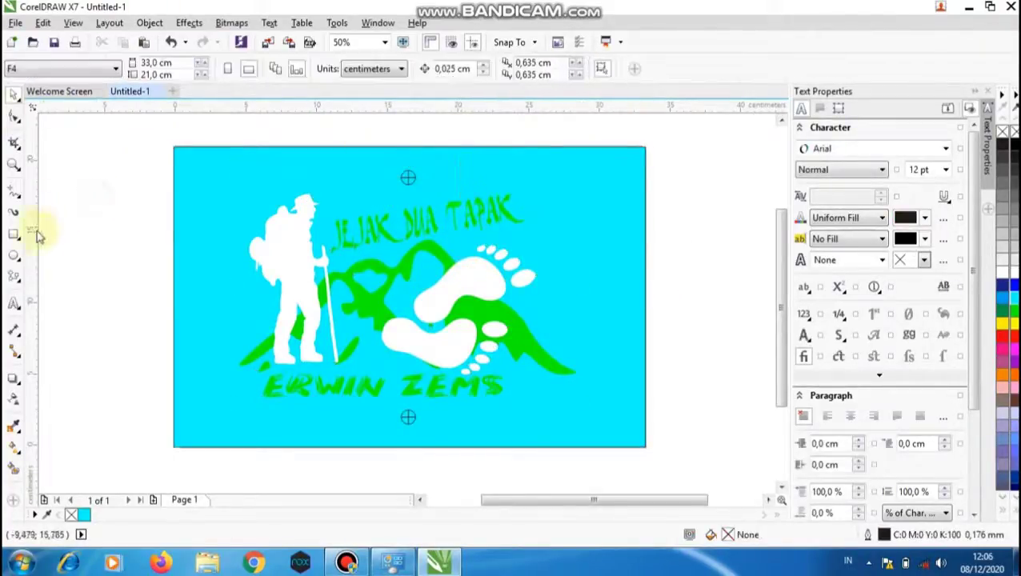
Step: Check the vertical alignment of the two crosshair marks with a temporary rectangle about 7.1 × 17.6 cm, and delete it
click(14, 234)
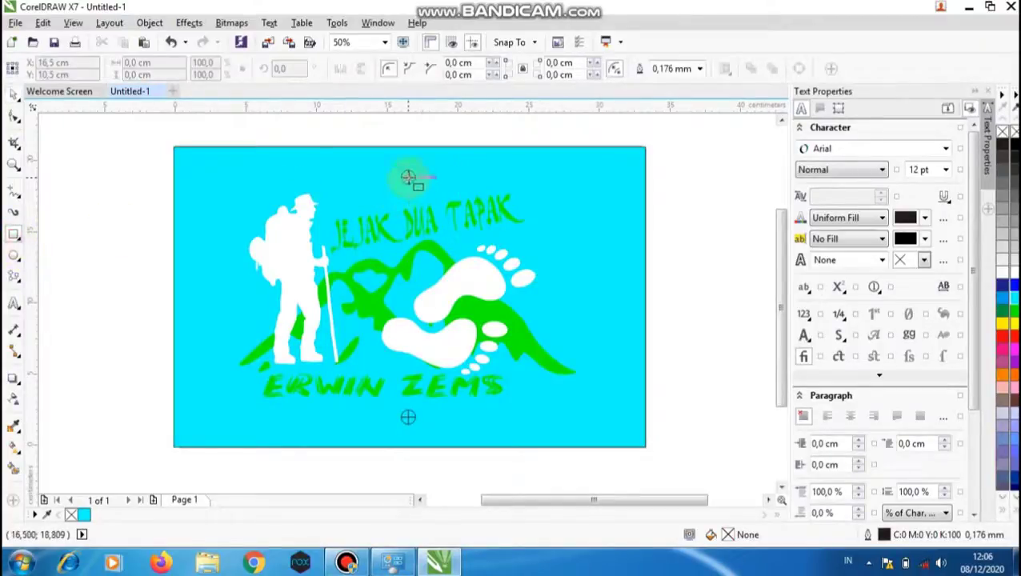
drag(408, 177, 307, 429)
scroll(416, 394, up, 1)
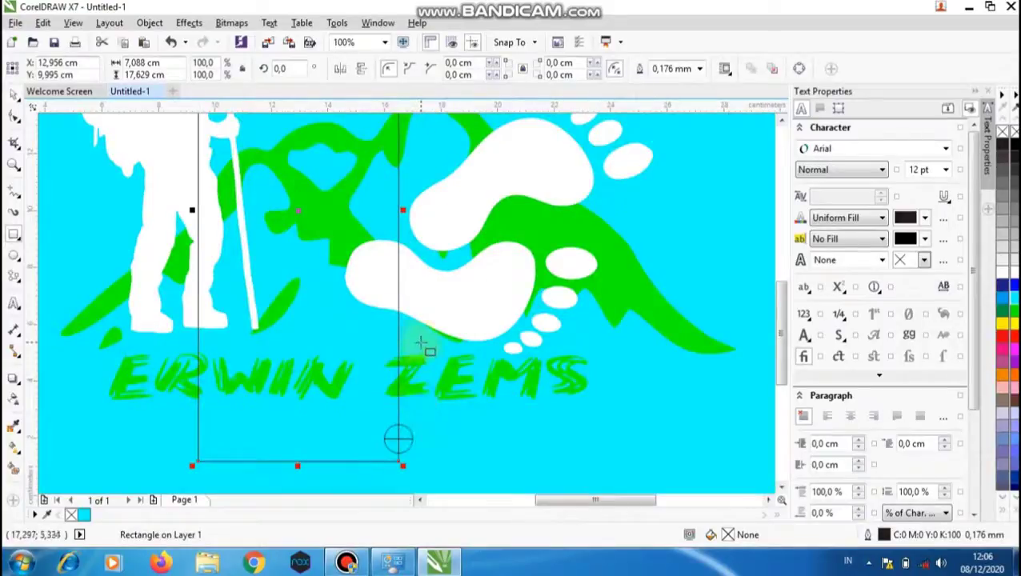
scroll(424, 344, down, 1)
click(14, 95)
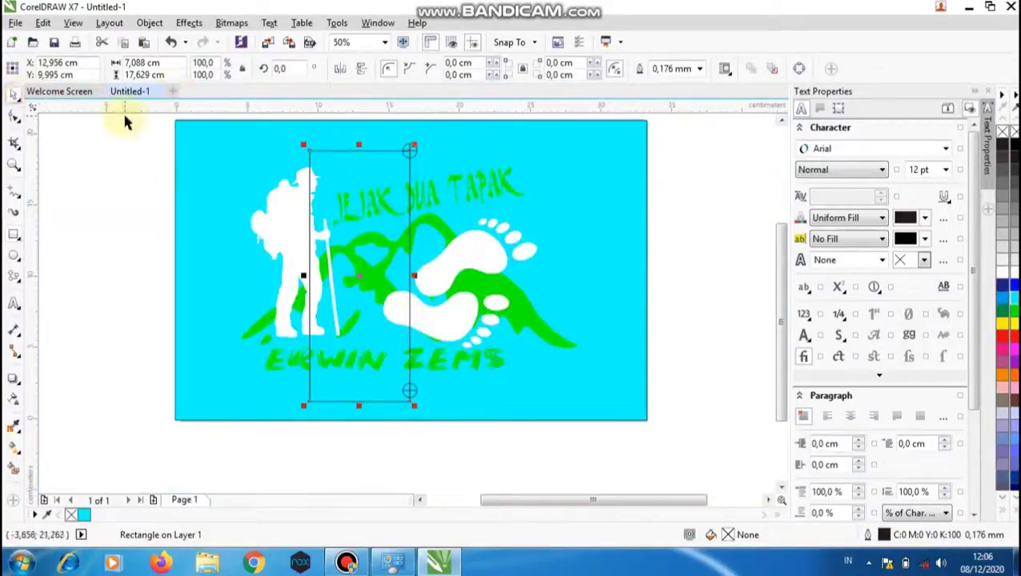
key(Delete)
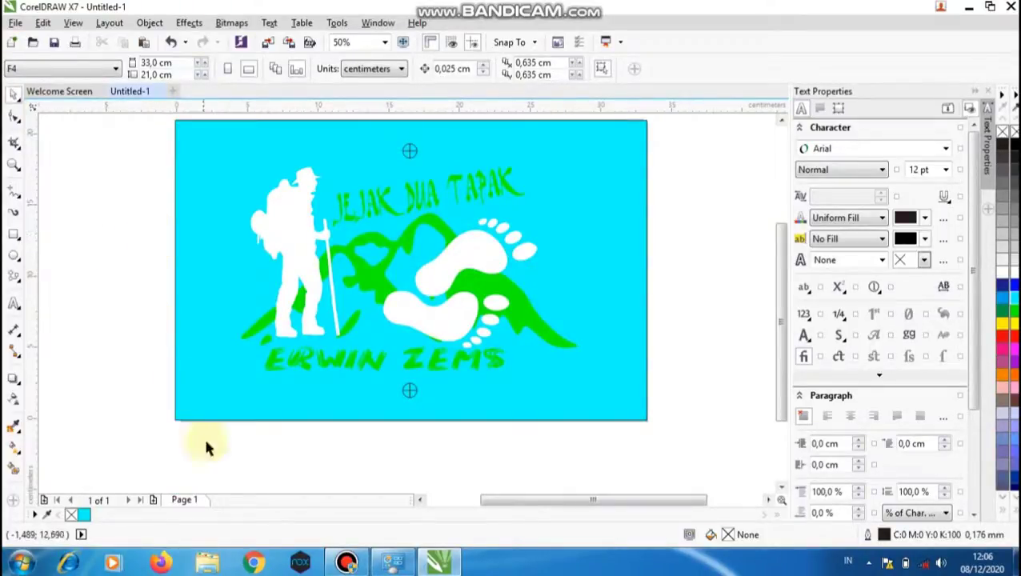
Step: Duplicate Page 1 after itself, copying the layers and their contents
right_click(193, 504)
click(139, 421)
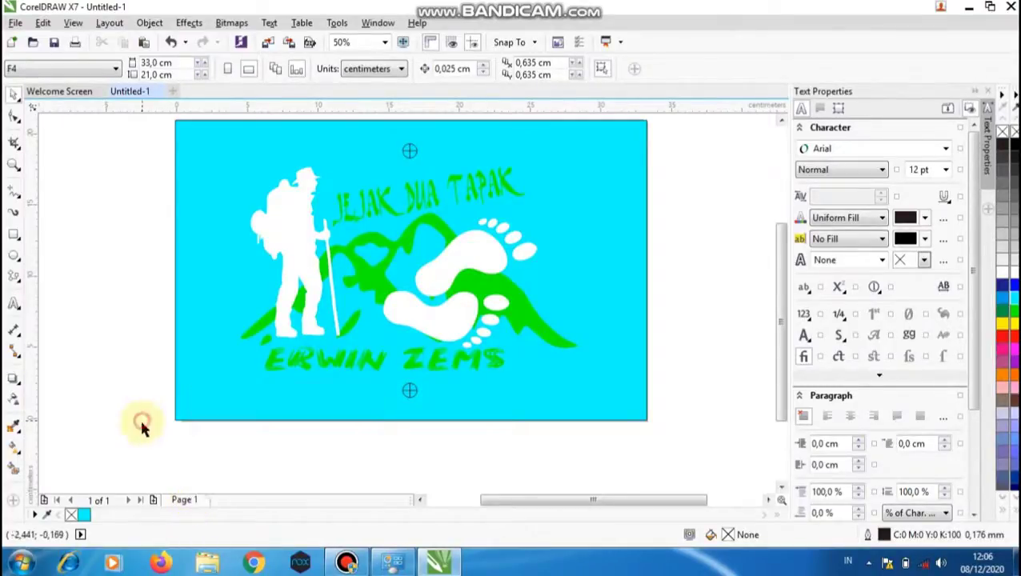
right_click(175, 502)
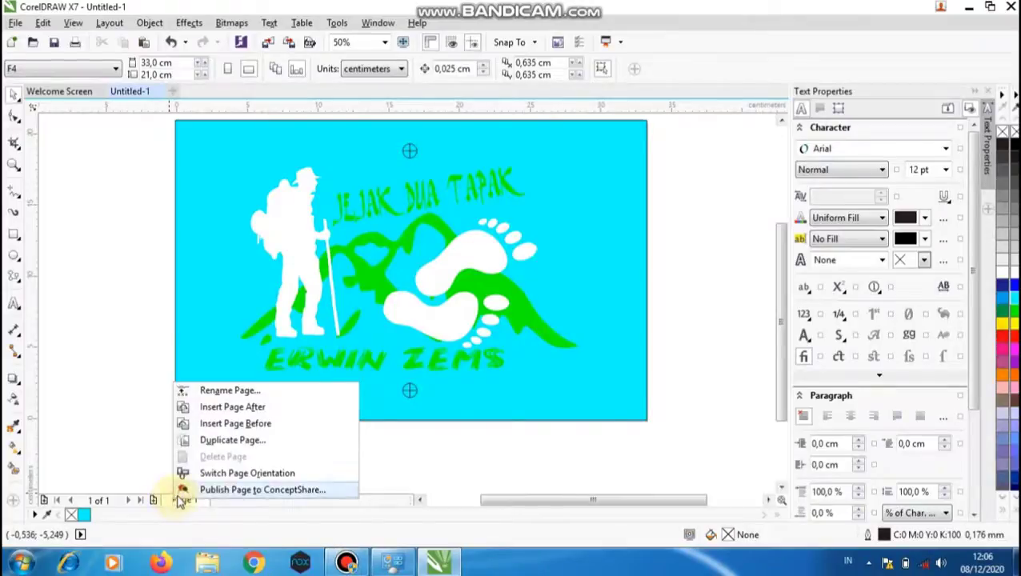
click(256, 442)
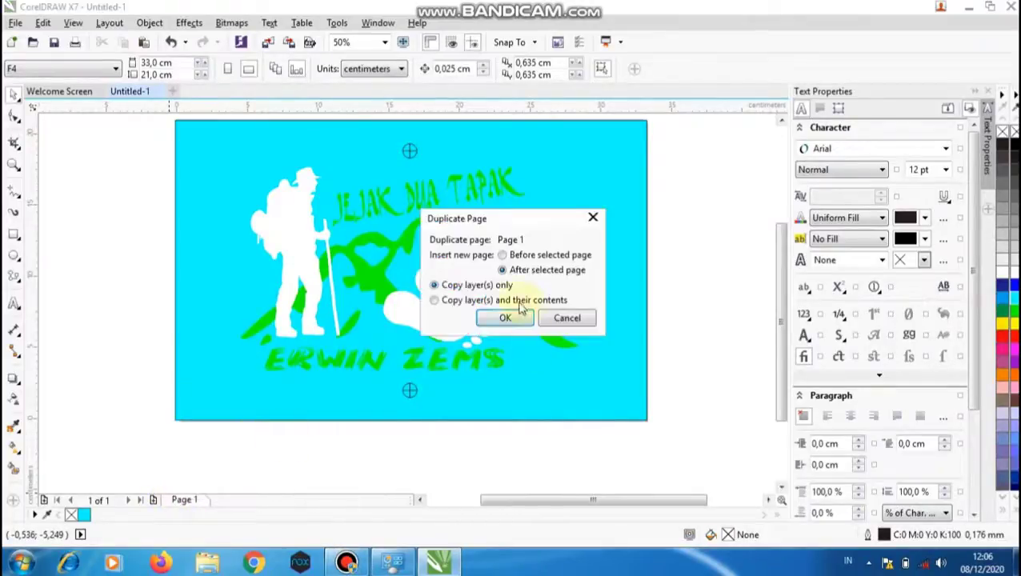
click(438, 300)
click(502, 318)
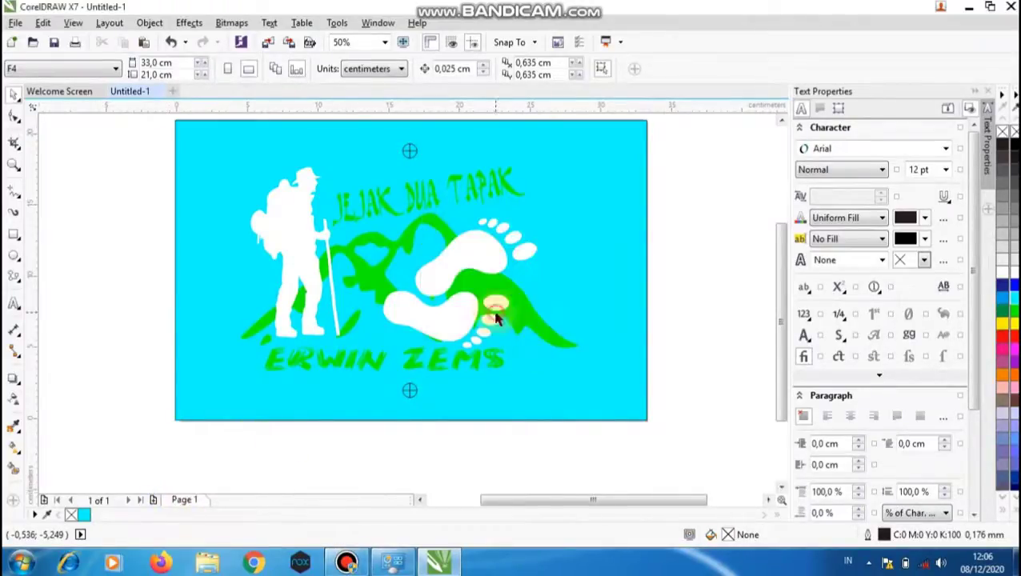
Step: Duplicate Page 1 a second time with its layer contents and go to Page 2
right_click(190, 502)
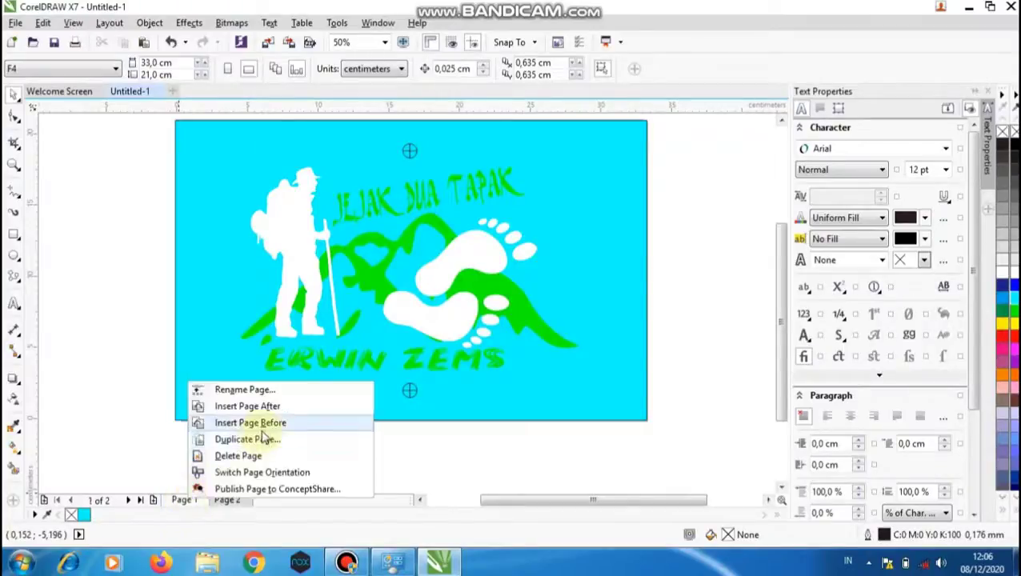
click(260, 443)
click(504, 318)
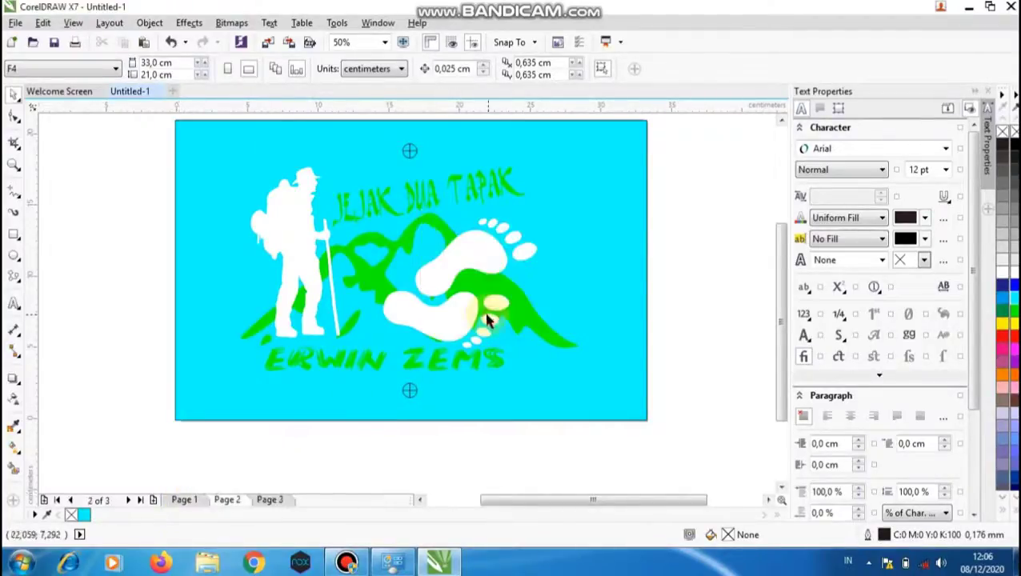
click(227, 500)
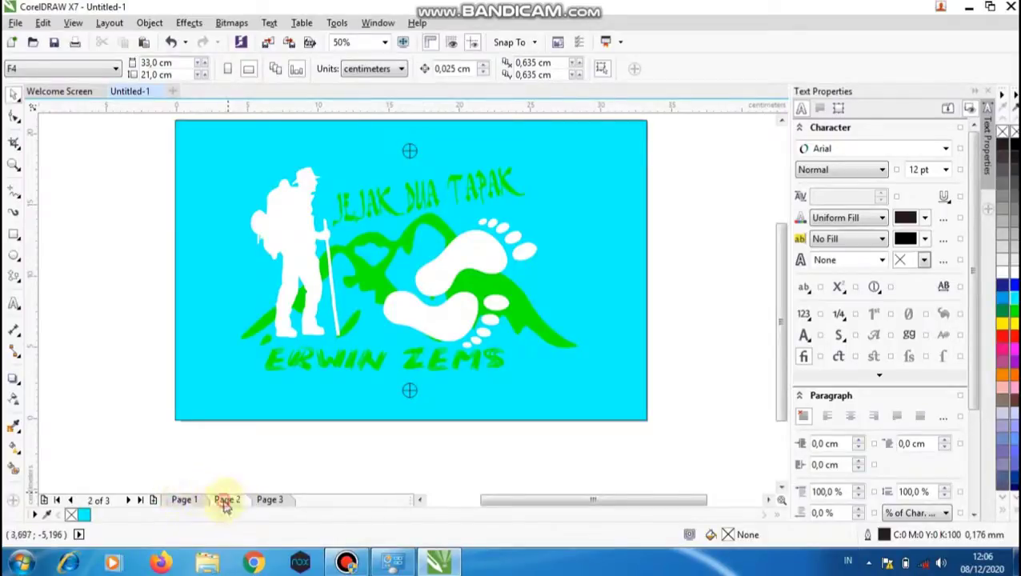
Step: Rename Page 2 as "hijau" and Page 3 as "putih"
right_click(227, 501)
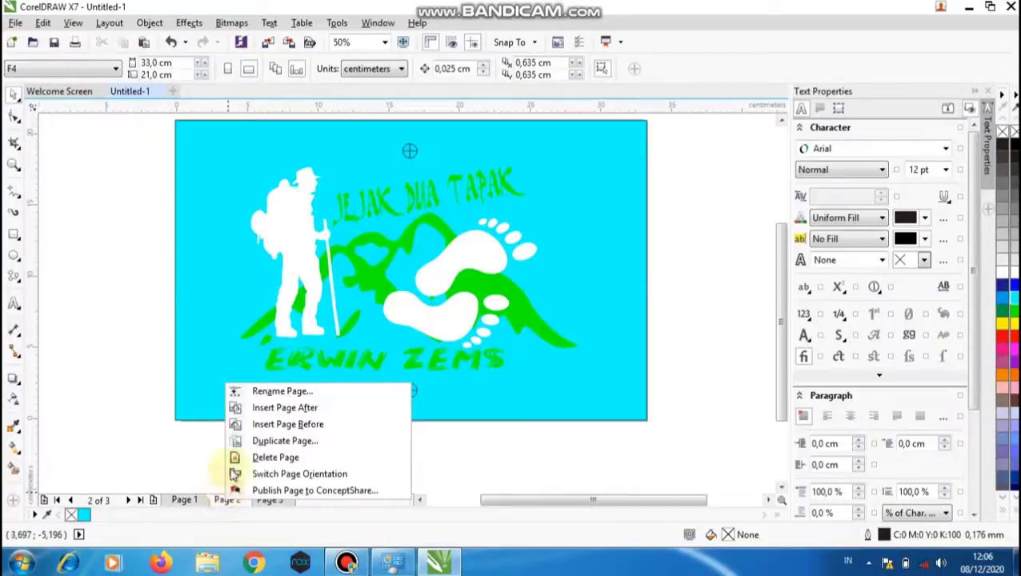
click(282, 391)
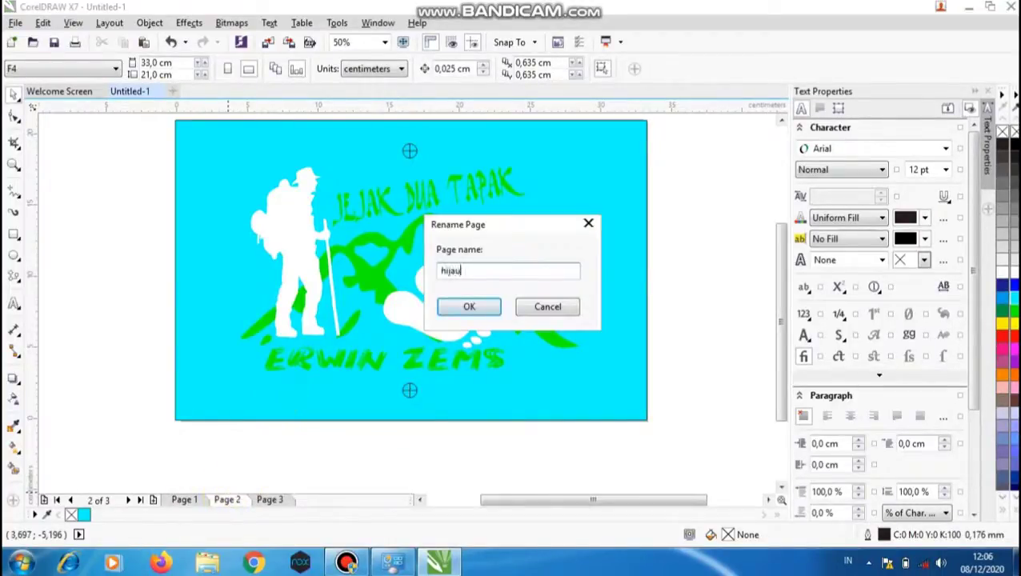
key(Return)
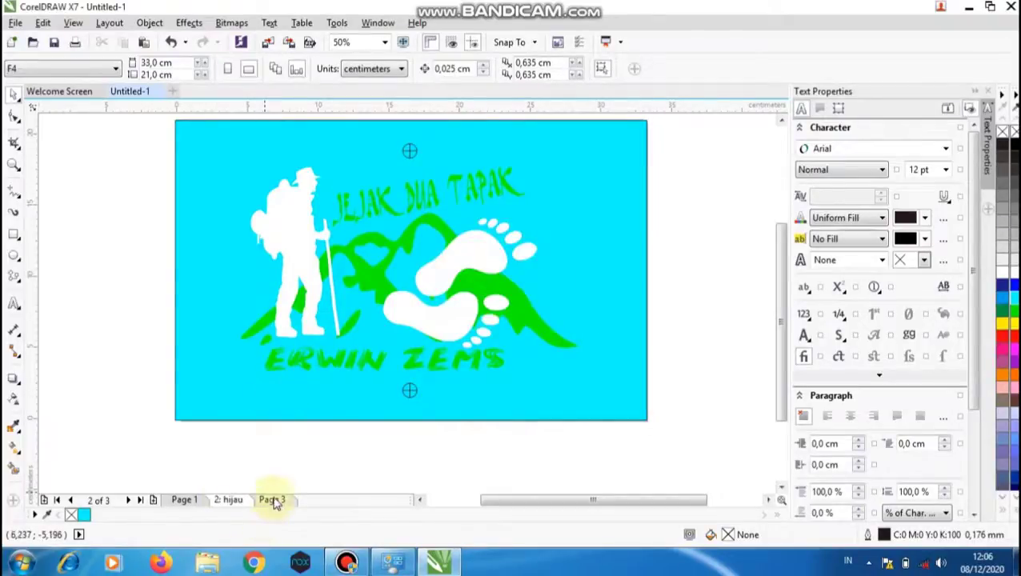
right_click(274, 503)
click(286, 389)
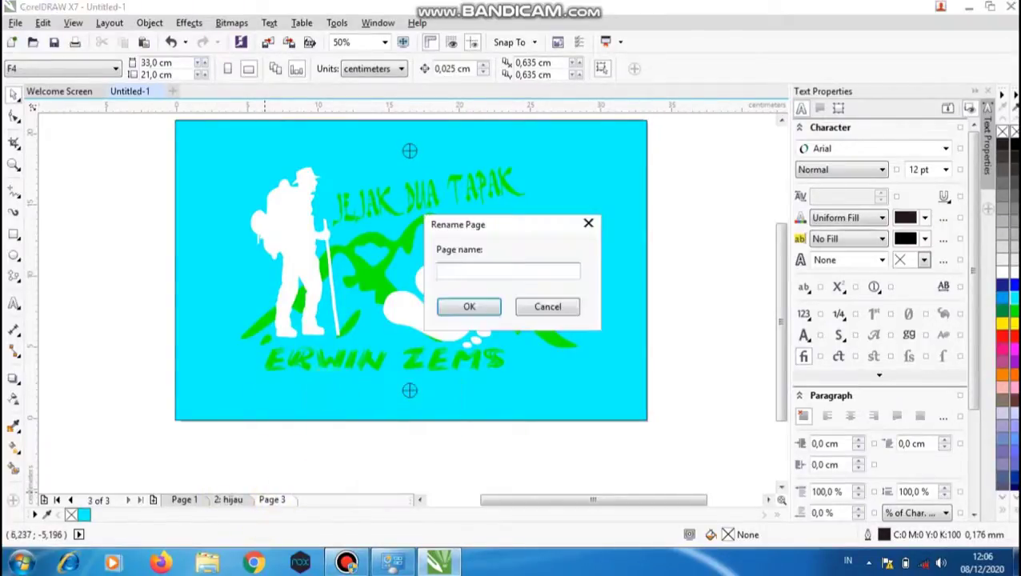
text(putih)
key(Return)
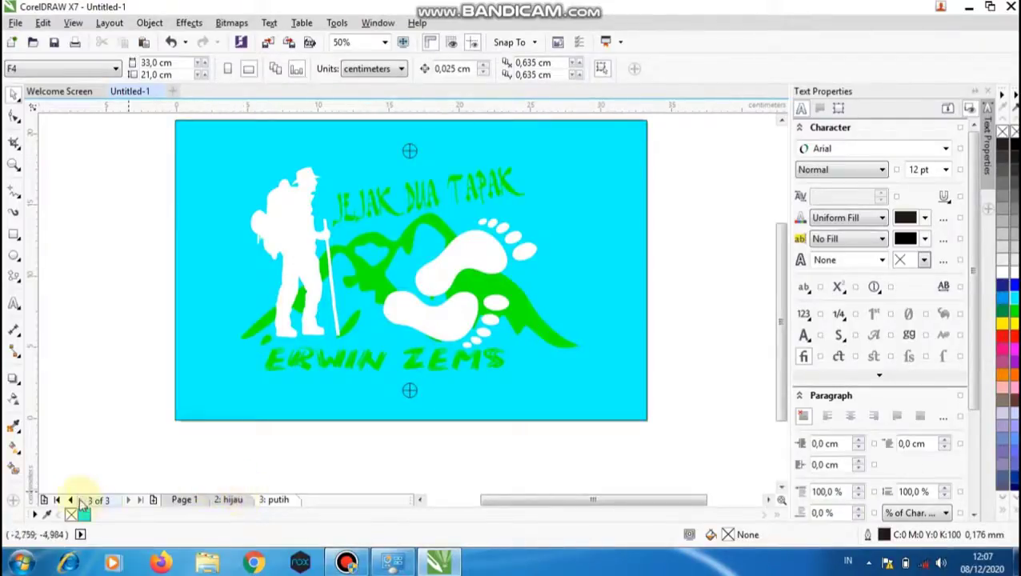
Step: Go to the hijau page and ungroup the whole design once, separating the lower lettering from the rest of the artwork
click(229, 501)
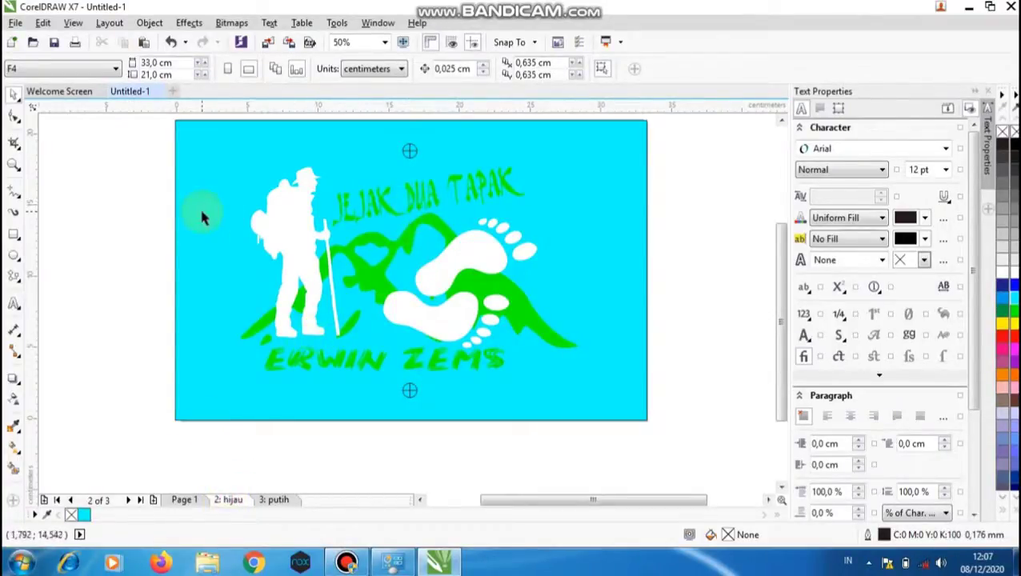
click(421, 196)
key(ctrl+u)
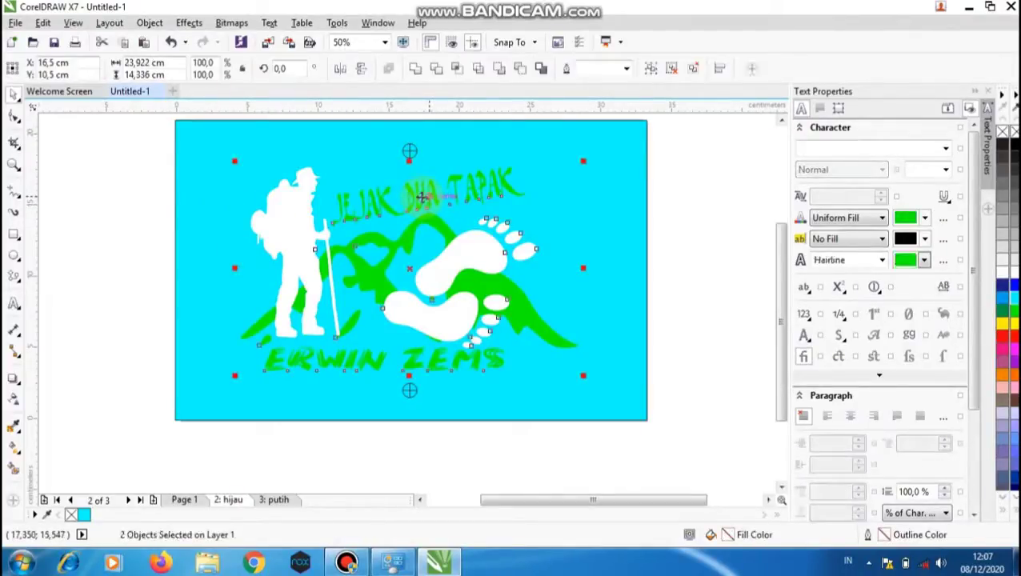
click(680, 214)
Step: Try filling the group with the hiker, mountain, footprints and upper lettering black, and undo the fill
click(486, 175)
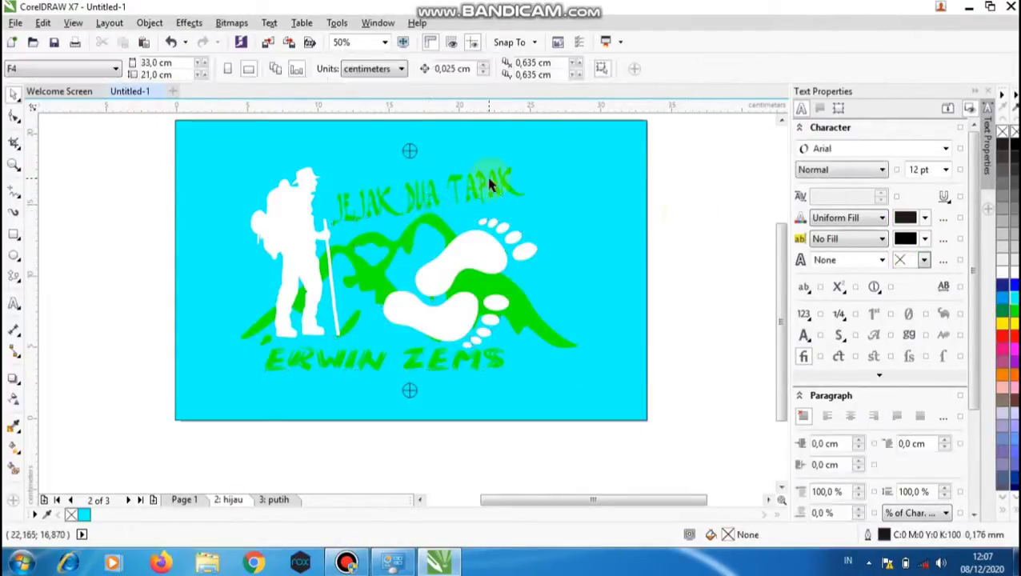
click(505, 183)
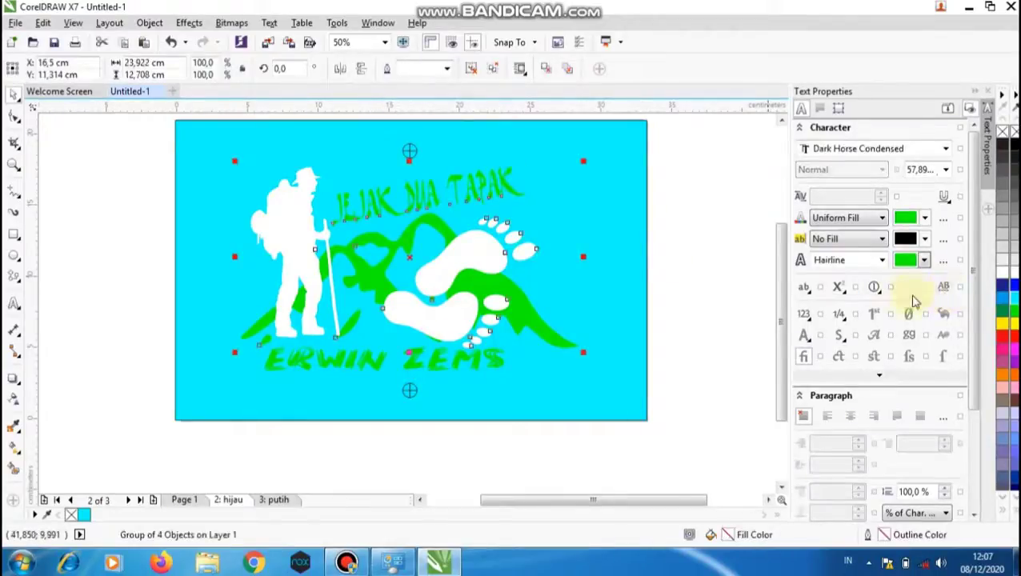
click(1007, 149)
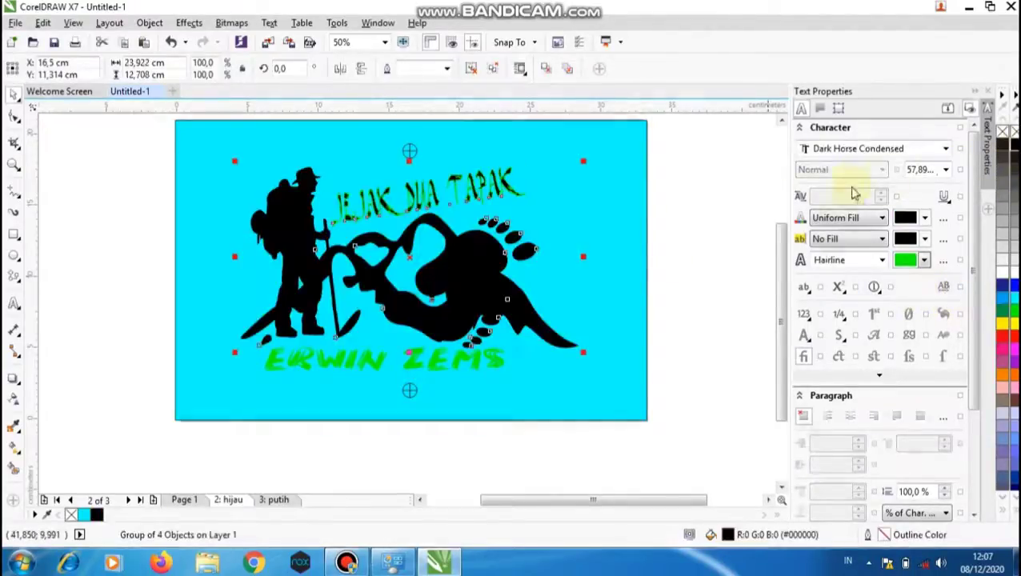
click(721, 223)
key(ctrl+z)
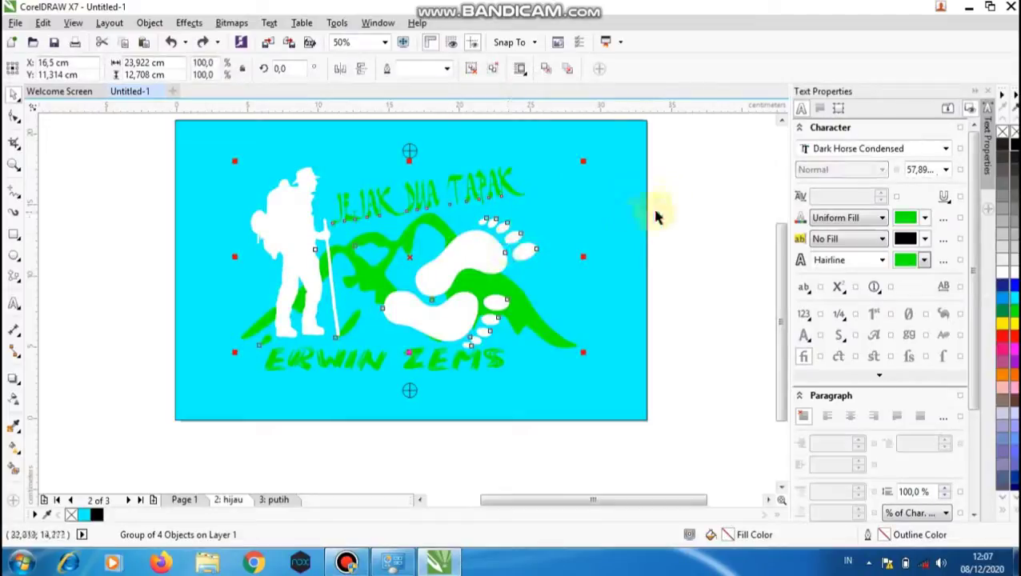
Step: Ungroup the remaining artwork group so the hiker, footprints, mountain and upper lettering can be selected separately
click(707, 185)
click(486, 244)
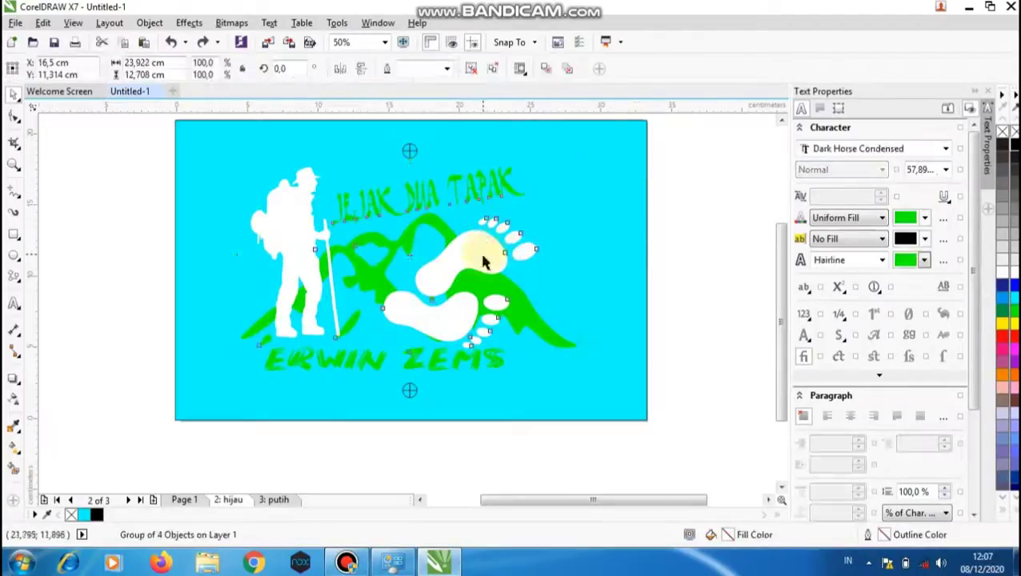
key(ctrl+u)
click(659, 232)
click(456, 256)
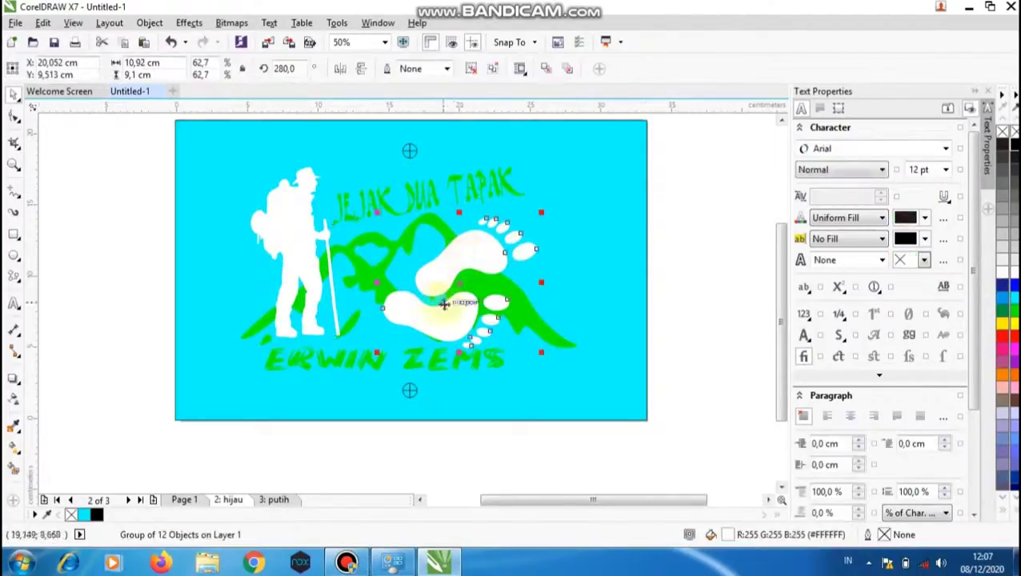
click(299, 244)
Step: Fill the mountain and both lines of lettering on the hijau page with black, leaving the hiker and footprints white
click(505, 187)
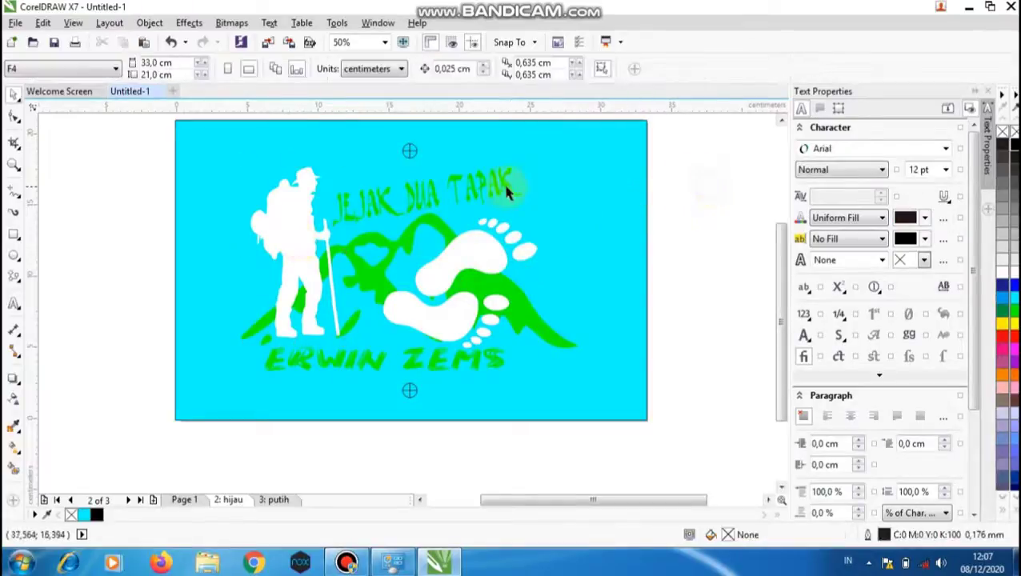
shift+click(496, 356)
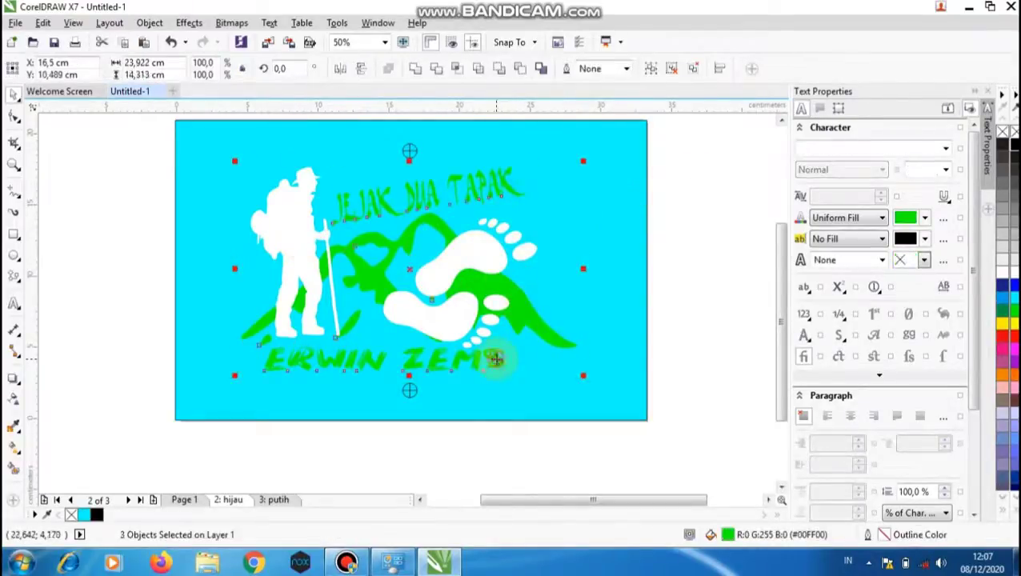
shift+click(492, 358)
click(1012, 145)
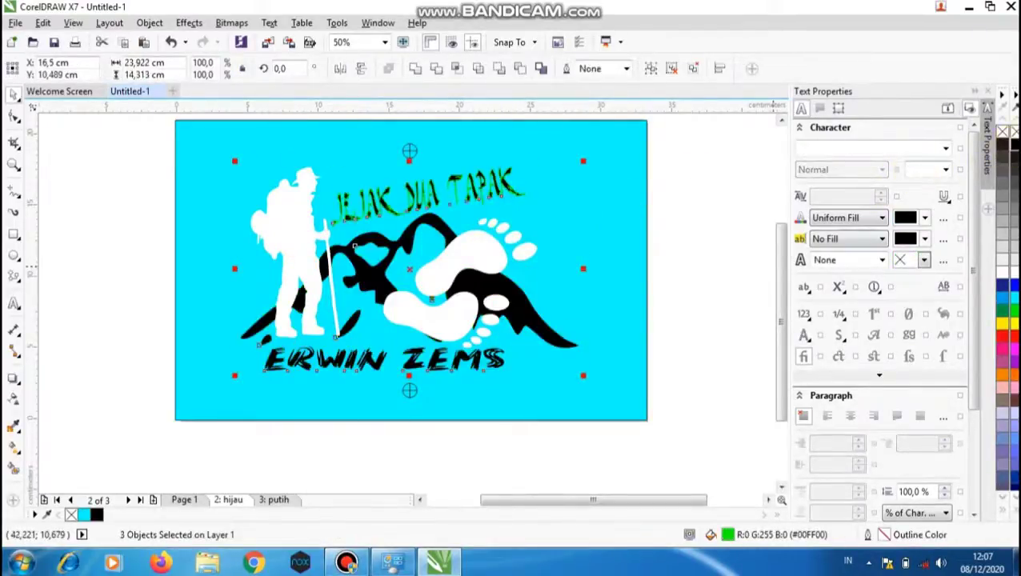
click(708, 224)
Step: Change the outline colour of the JEJAK DUA TAPAK lettering to black
click(509, 185)
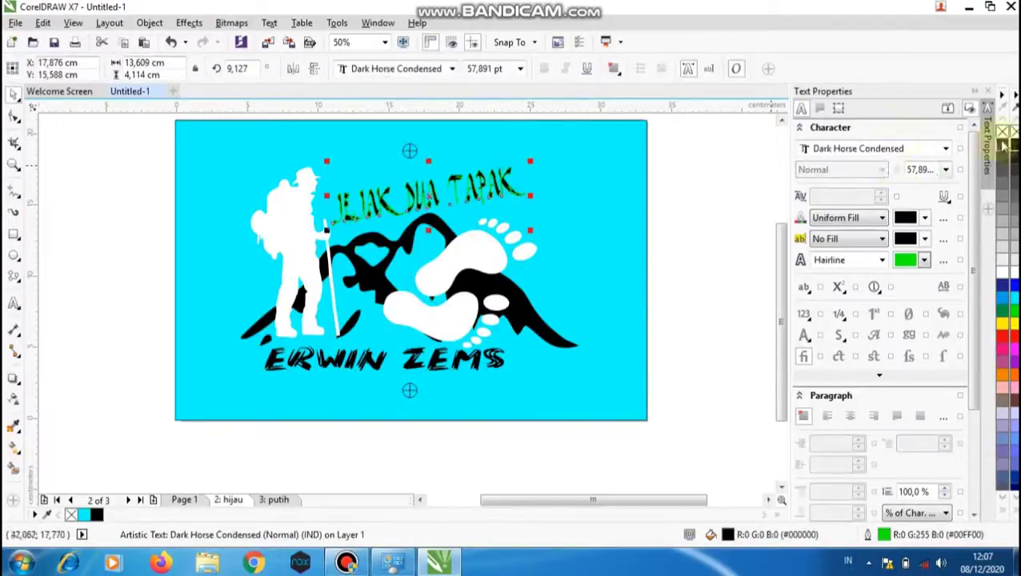
right_click(1012, 145)
click(716, 184)
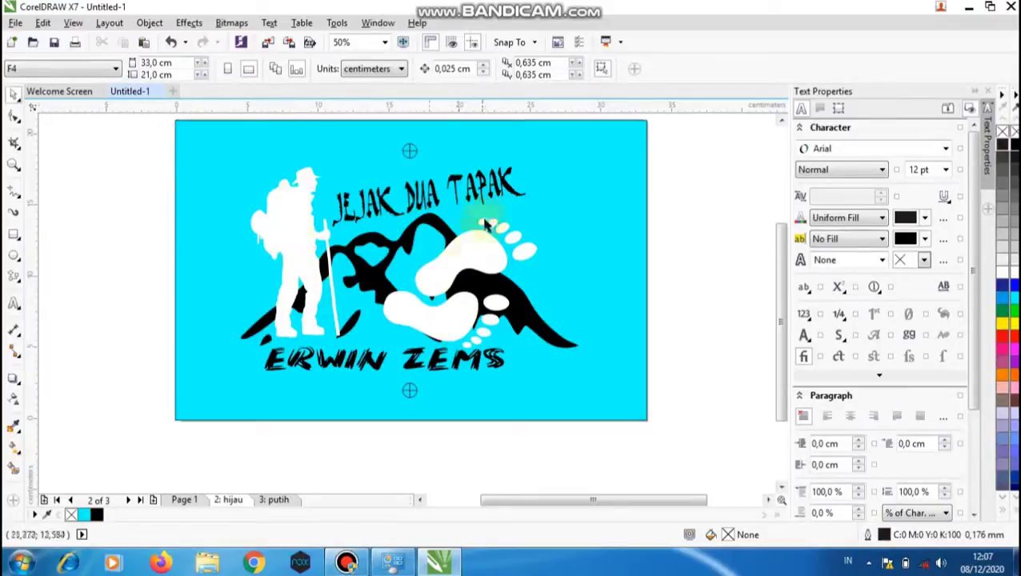
Step: Unlock the cyan background rectangle on the hijau page and delete it
click(634, 195)
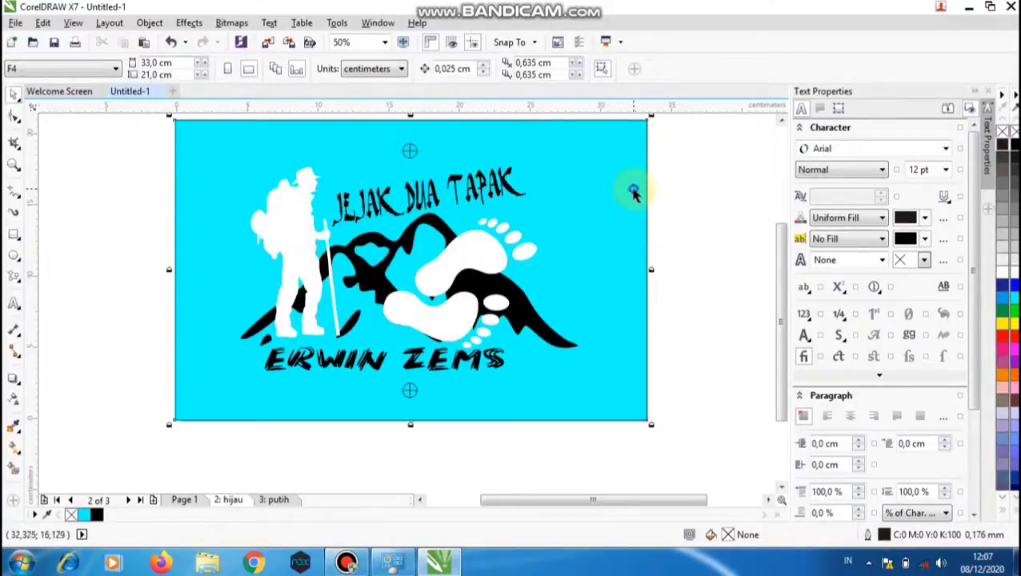
right_click(636, 194)
click(683, 201)
key(Escape)
click(604, 198)
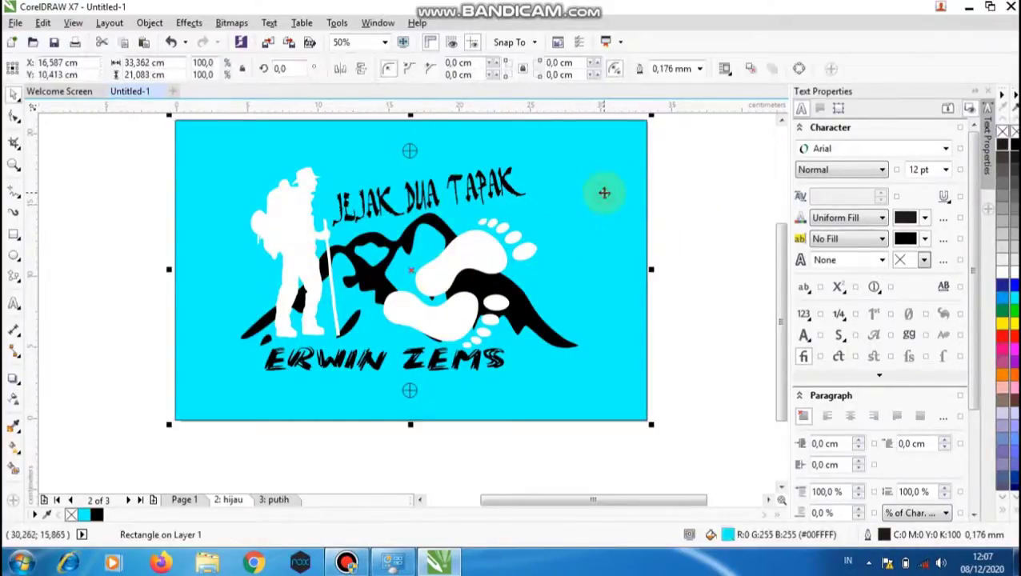
key(Delete)
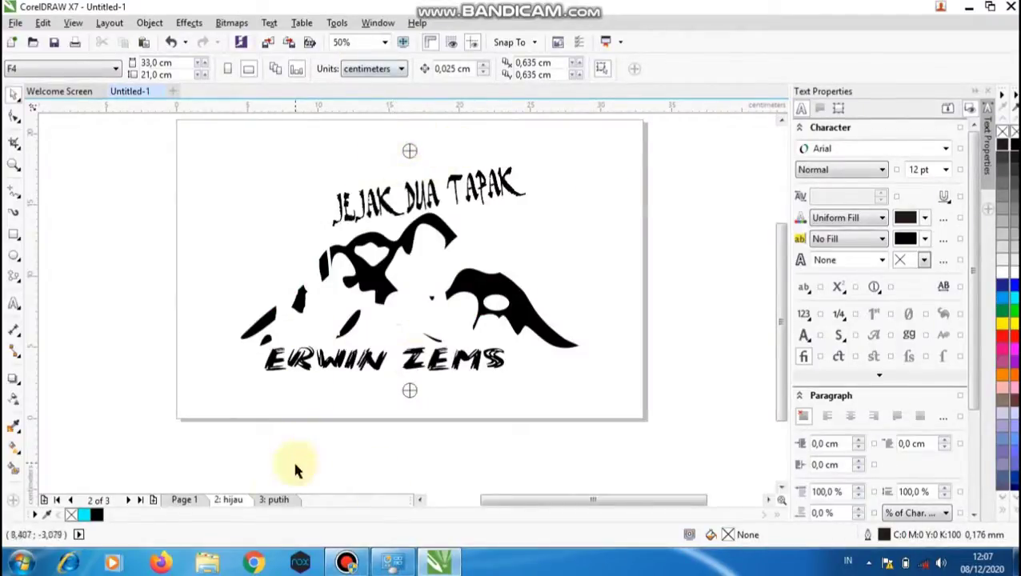
Step: Go to the putih page and ungroup the design twice into separate hiker, footprints, mountain and lettering objects
click(276, 500)
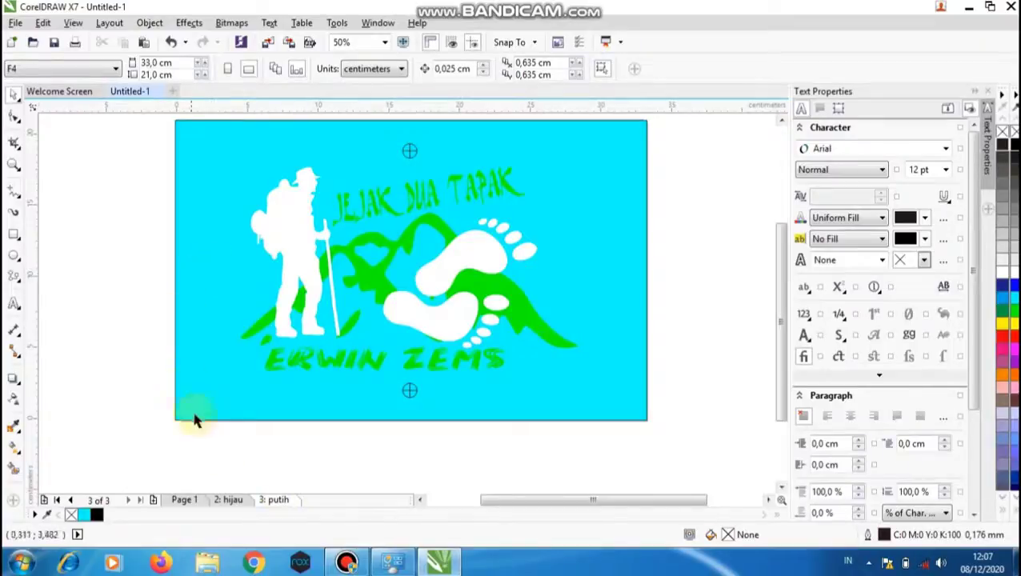
click(301, 238)
key(ctrl+u)
click(213, 289)
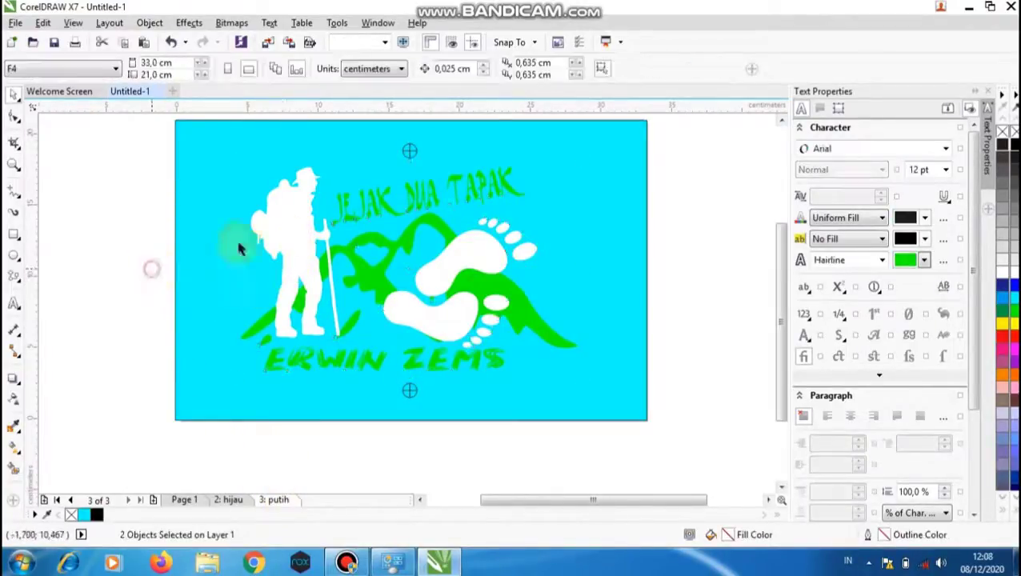
click(283, 235)
key(ctrl+u)
click(114, 206)
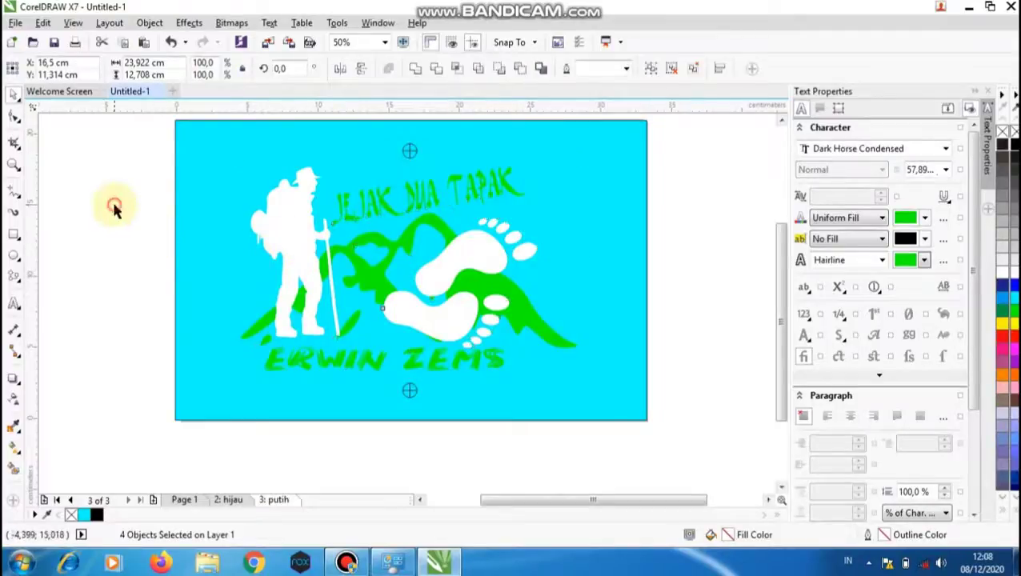
Step: Fill the hiker and the footprints on the putih page with black
shift+click(441, 272)
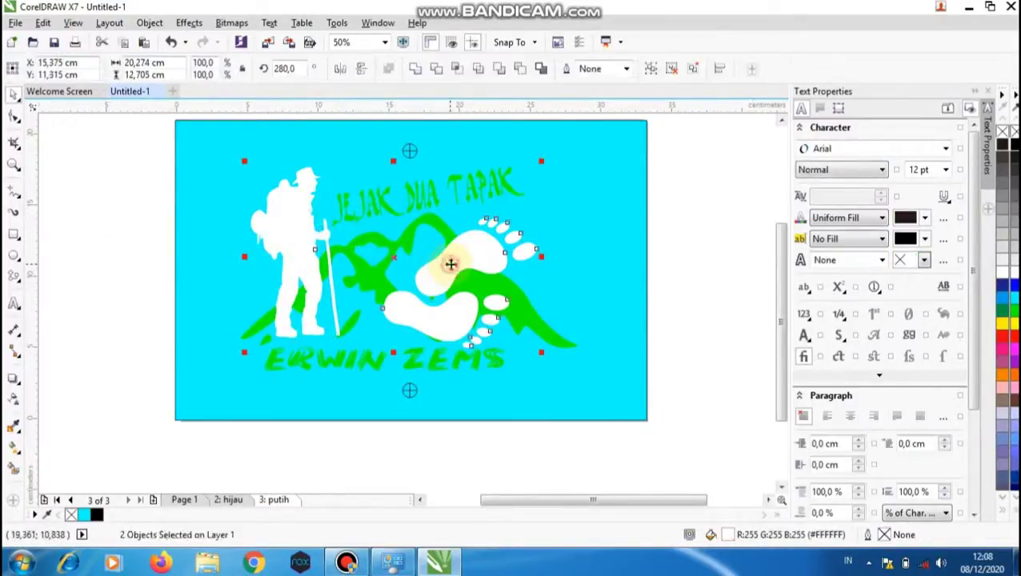
click(1003, 145)
click(759, 153)
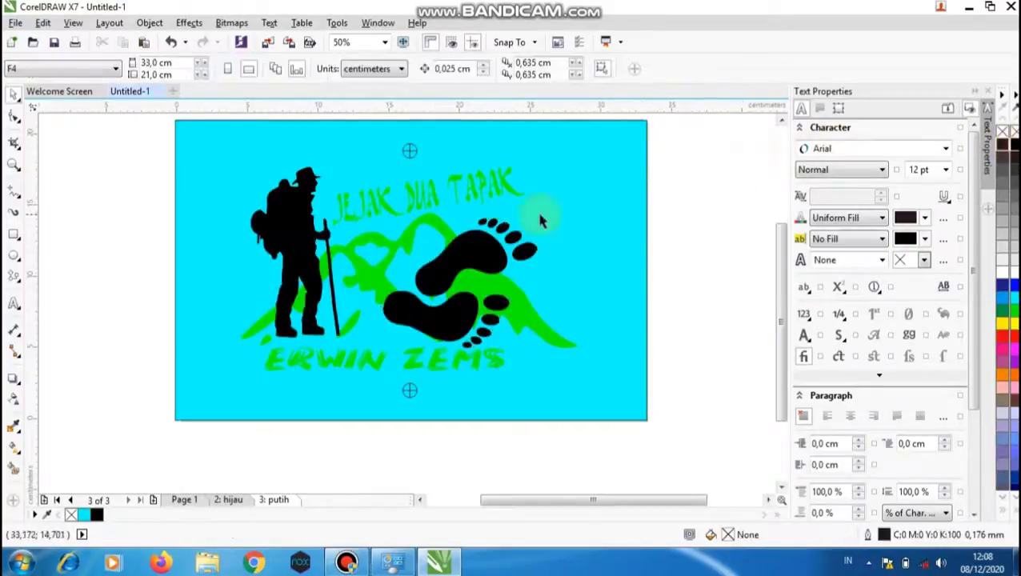
Step: Delete the JEJAK DUA TAPAK lettering, the green mountain and the lower lettering from the putih page
click(486, 176)
key(Delete)
click(424, 218)
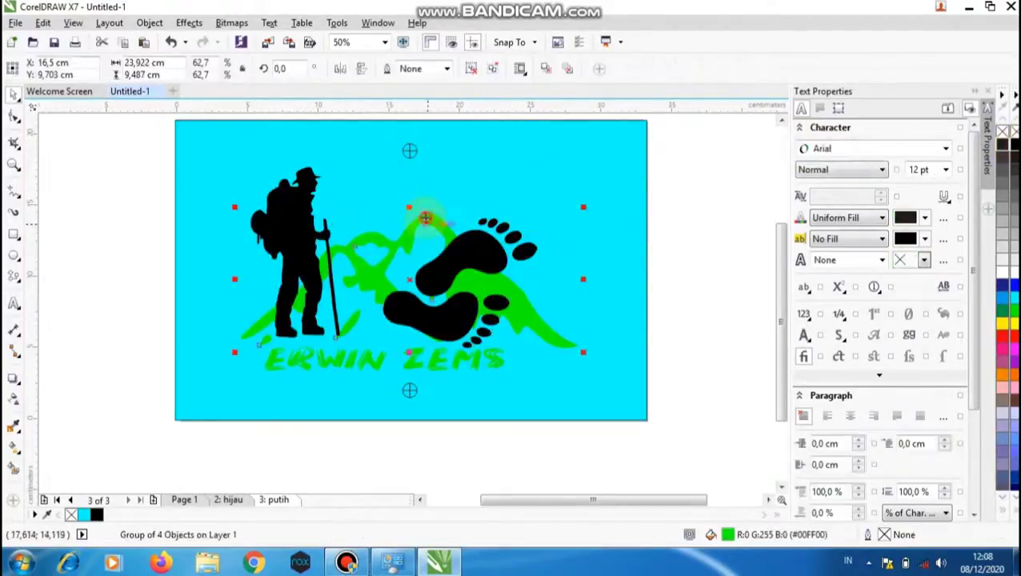
key(Delete)
click(474, 362)
key(Delete)
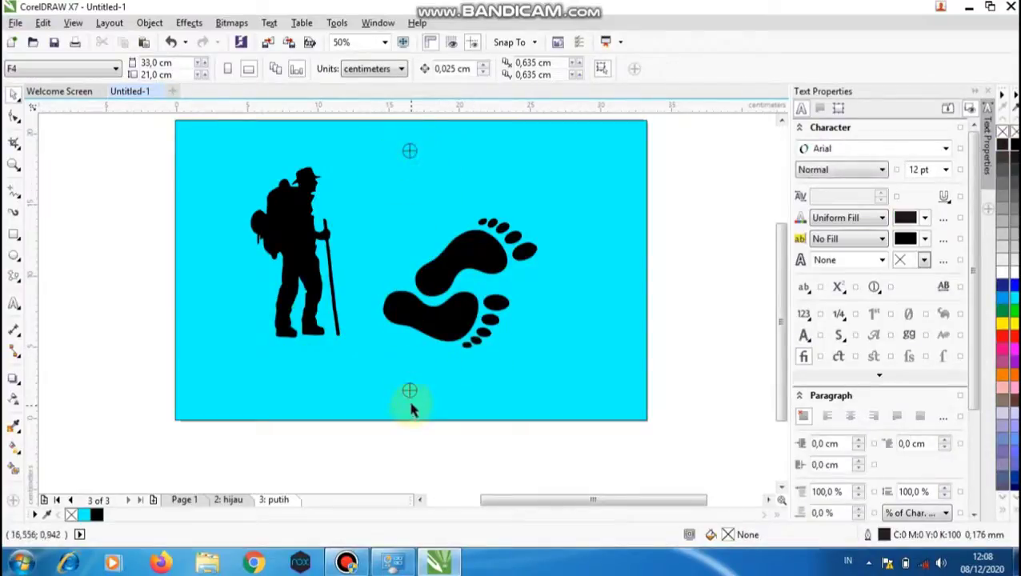
Step: Unlock the cyan background rectangle on the putih page and delete it
right_click(604, 192)
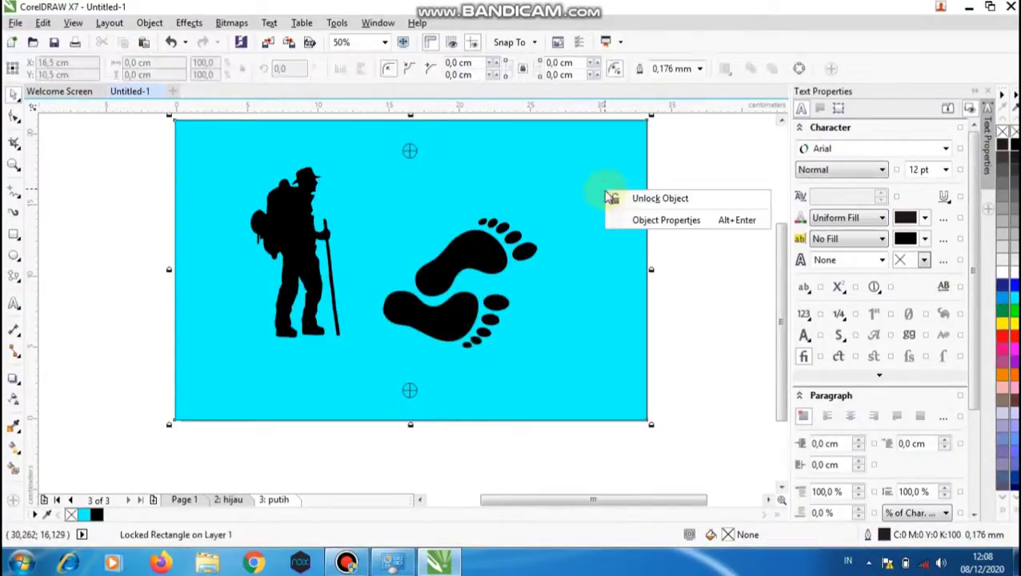
click(641, 199)
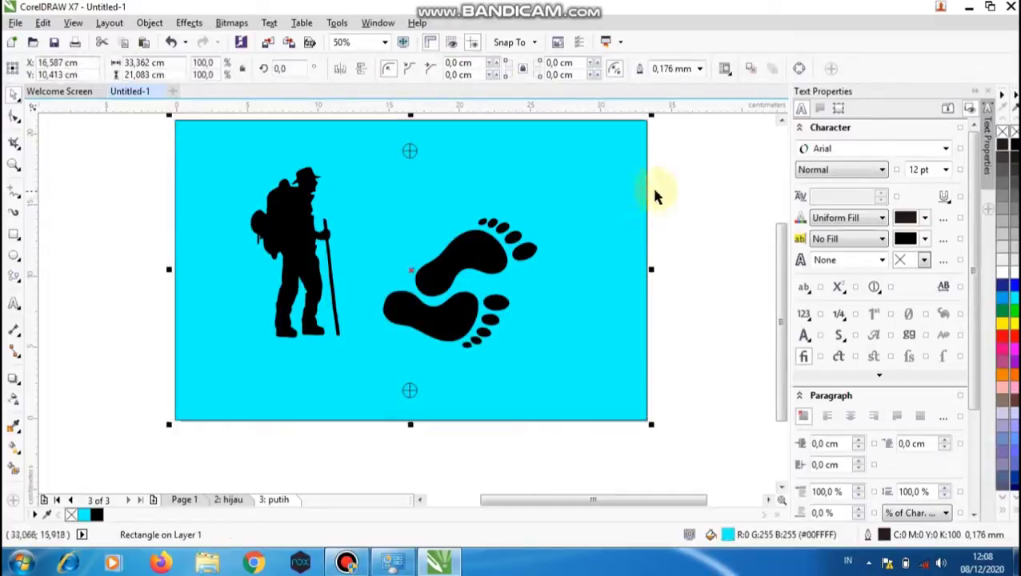
click(708, 181)
click(612, 154)
key(Delete)
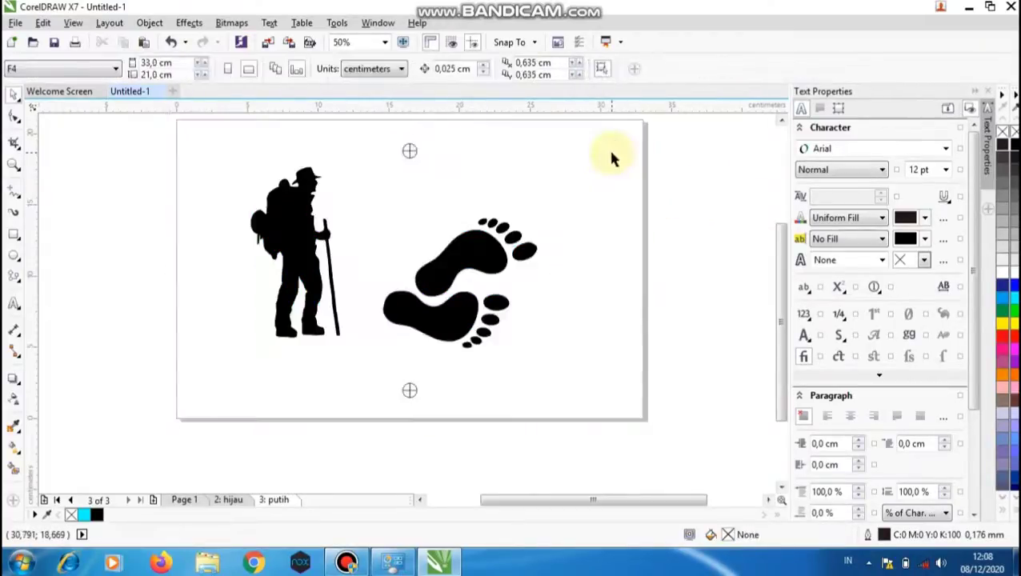
Step: Go to the hijau page and set up printing on the EPSON L300 Series with the current page as the print range
click(229, 500)
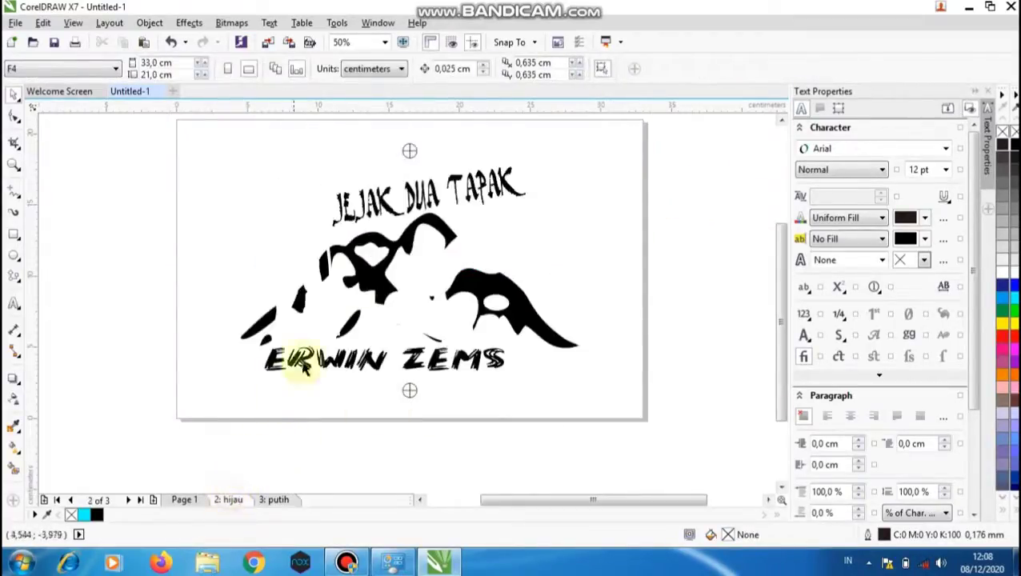
scroll(783, 290, up, 1)
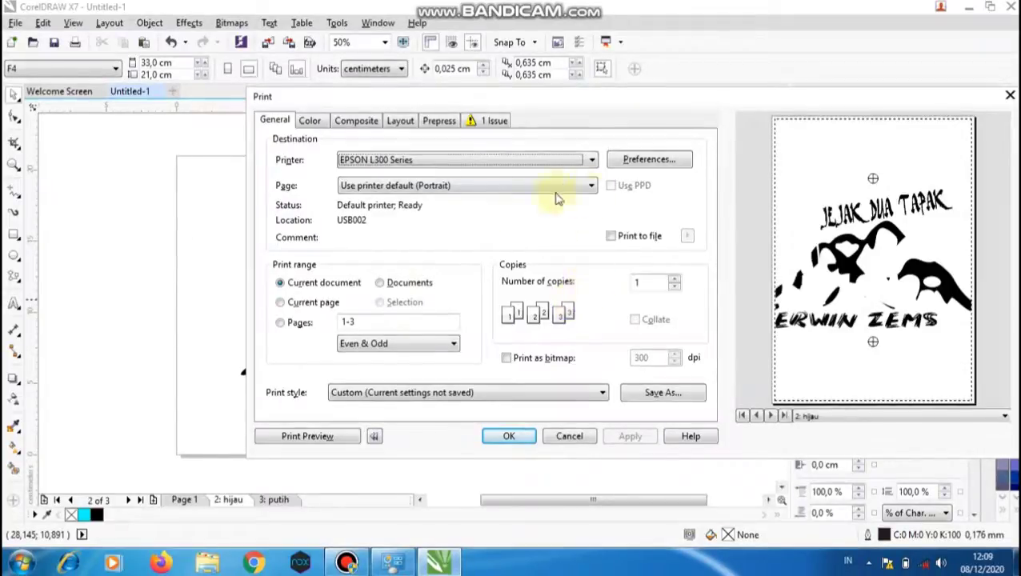
click(319, 303)
Step: Configure the EPSON L300 Series preferences with document size F4 and landscape orientation
click(650, 161)
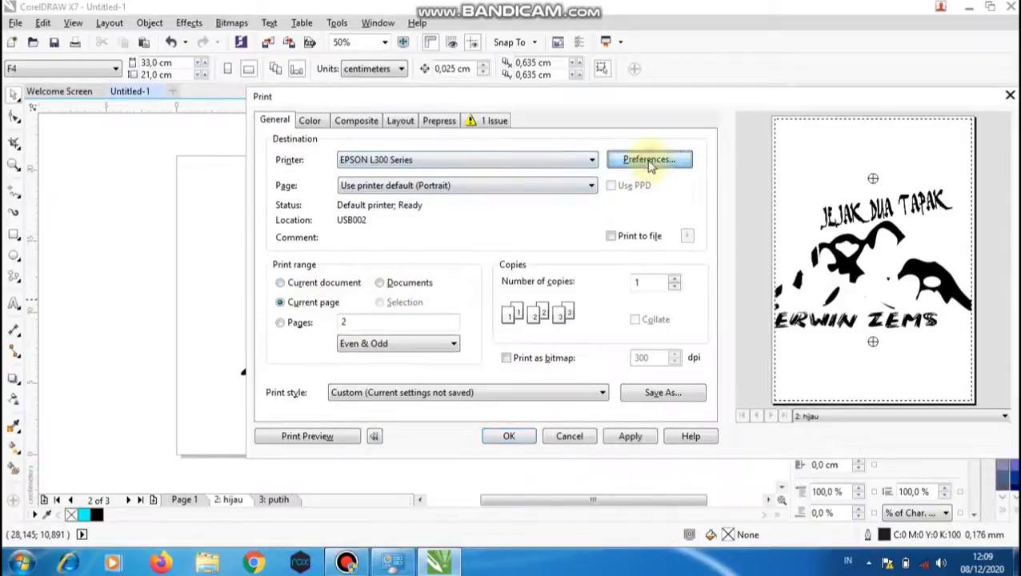
click(587, 204)
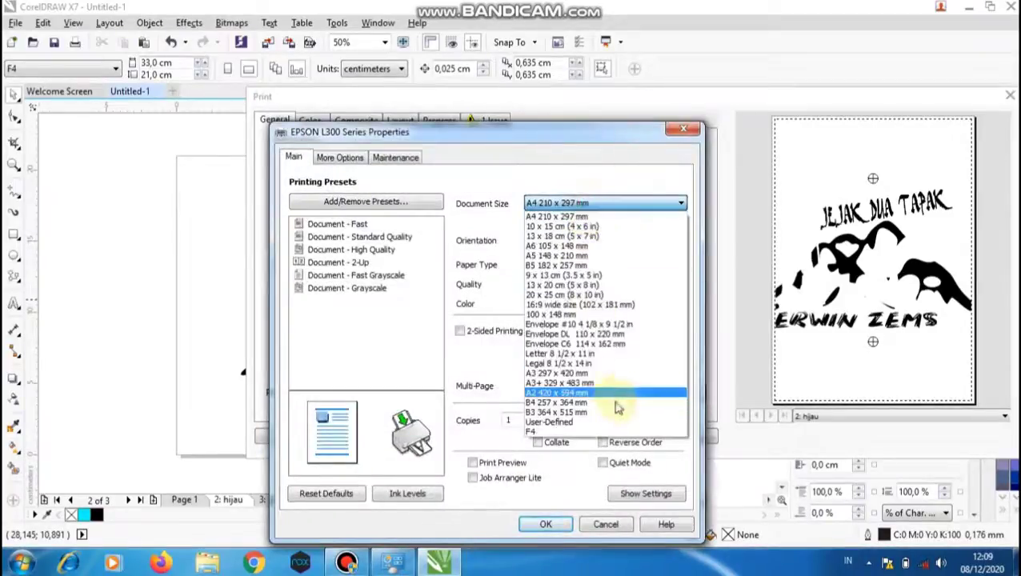
click(615, 422)
click(611, 243)
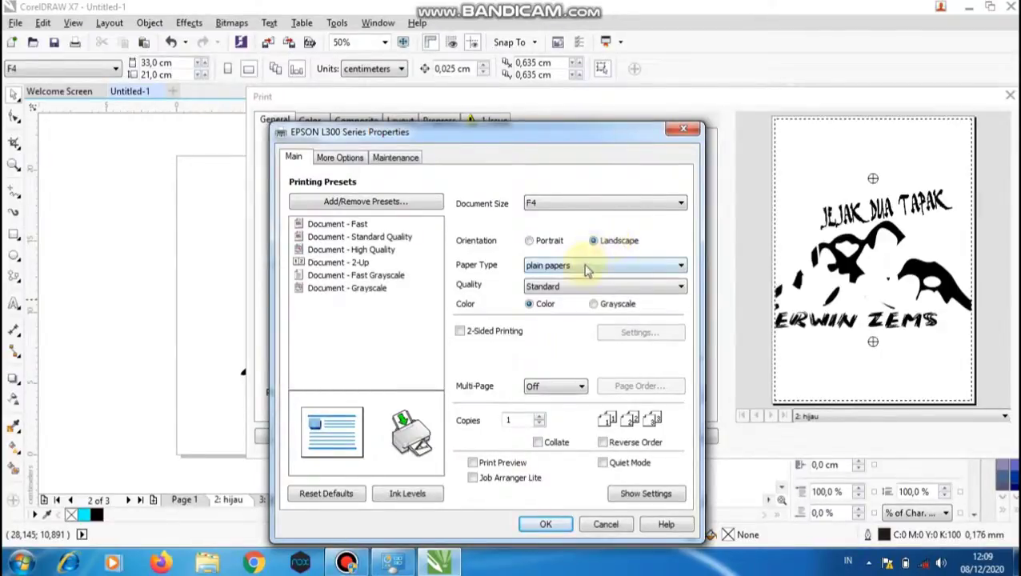
click(558, 524)
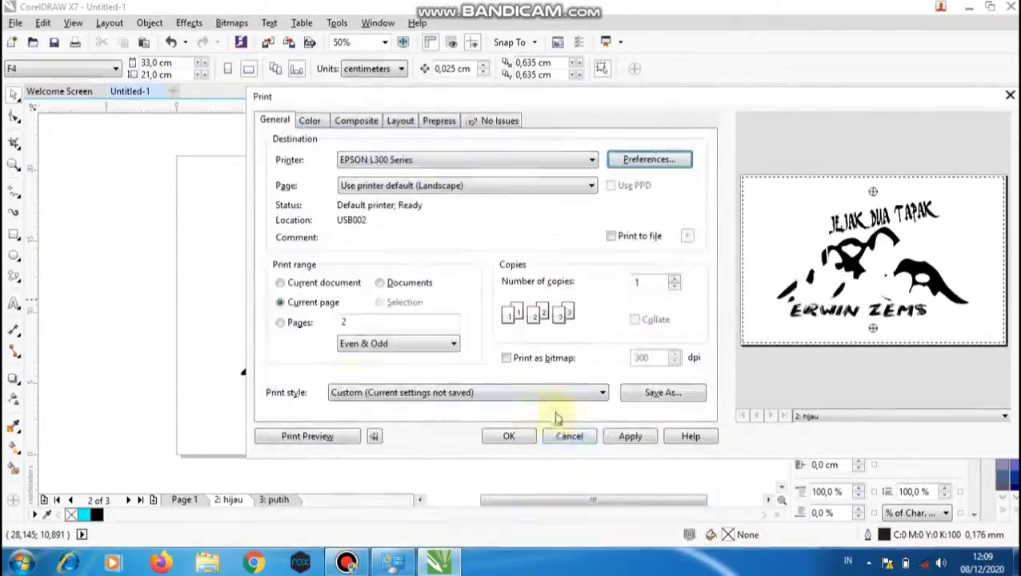
Step: Set the print range to pages 2-3, send the print job, and dismiss the printer status window
click(372, 323)
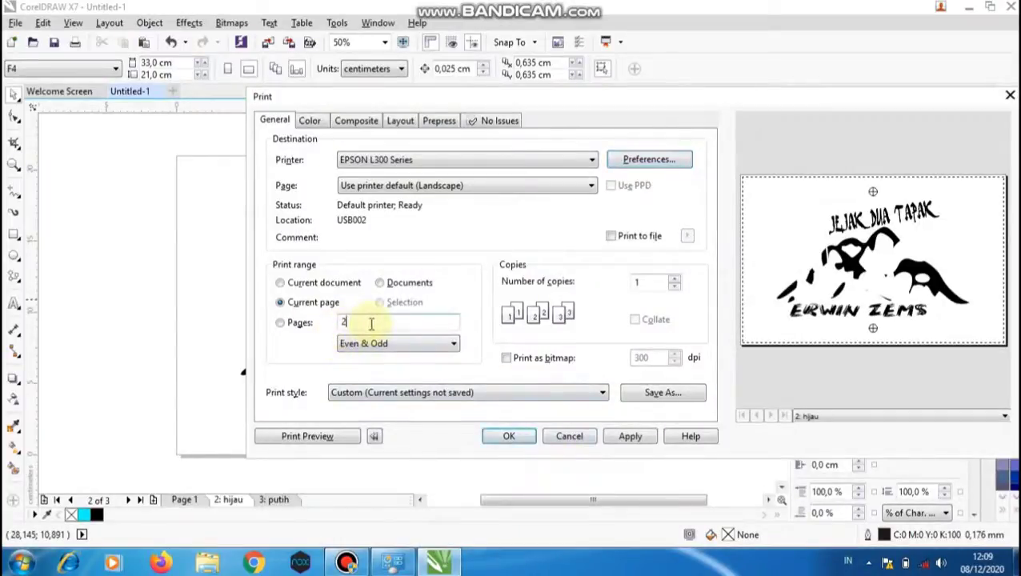
text(-2)
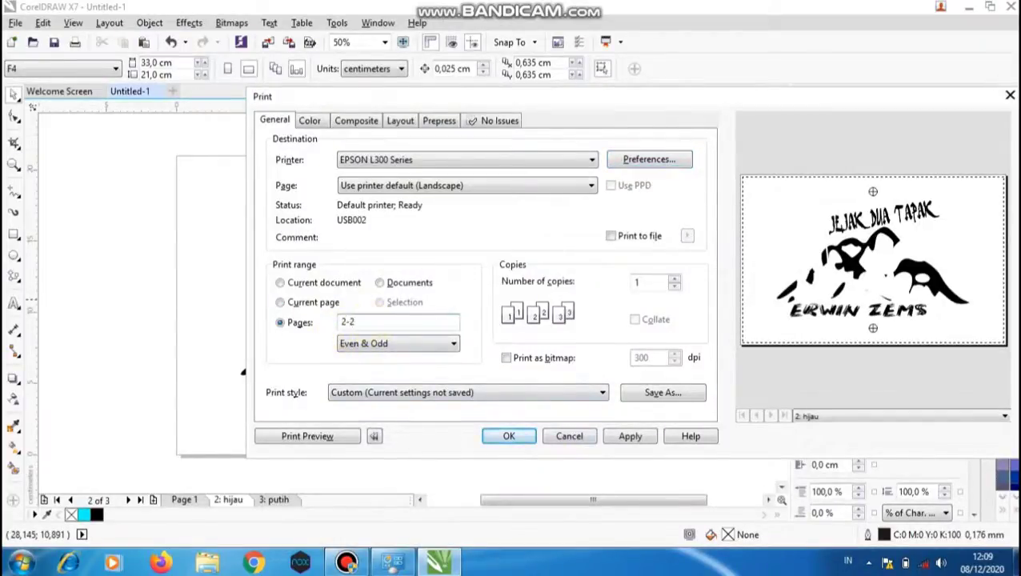
key(BackSpace)
text(3)
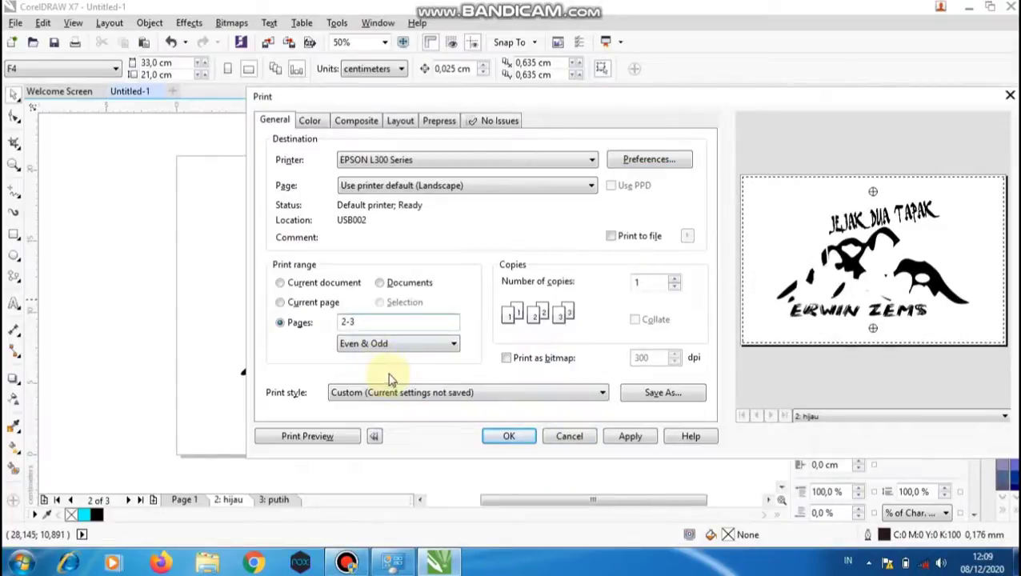
click(504, 439)
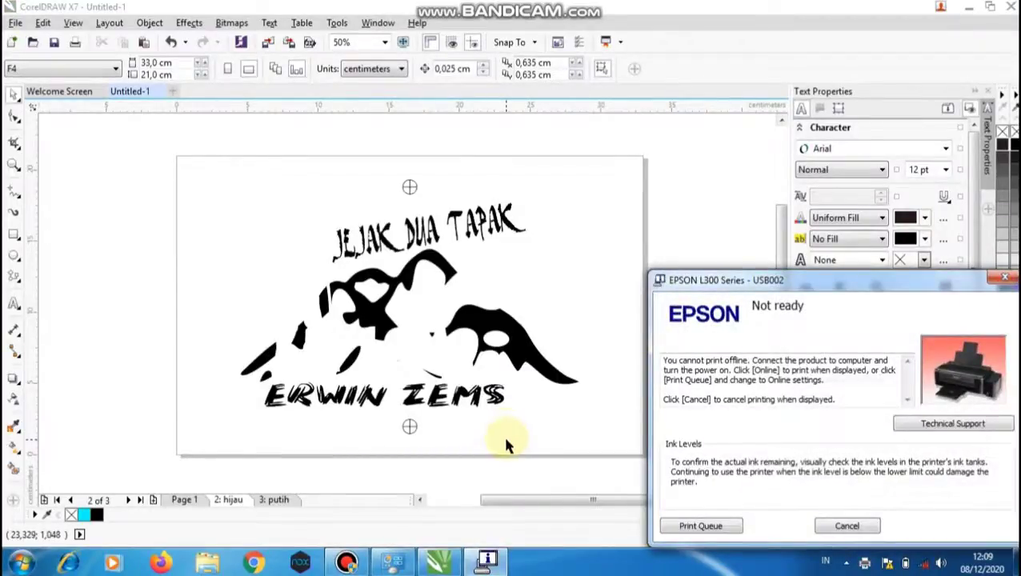
click(746, 523)
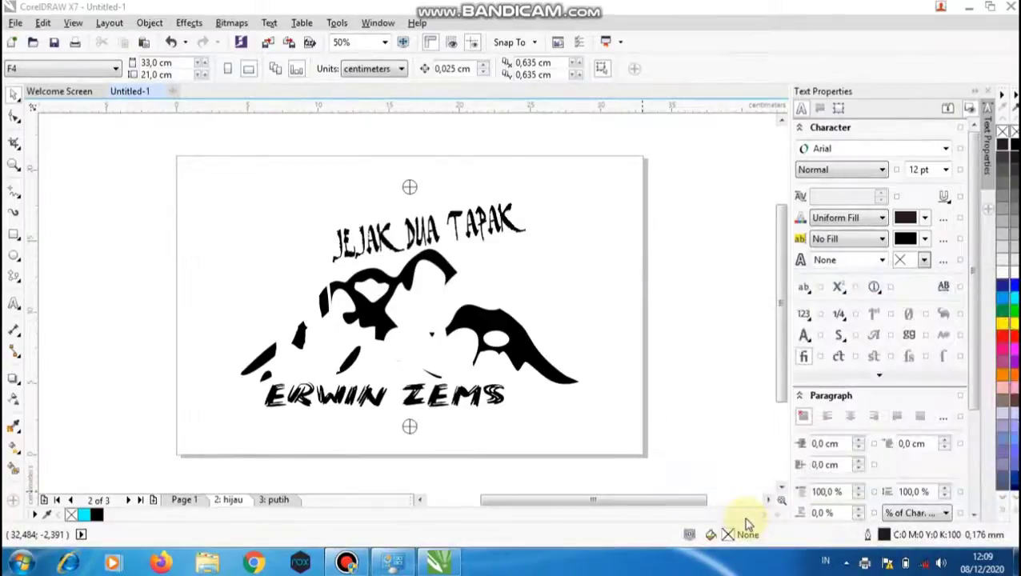